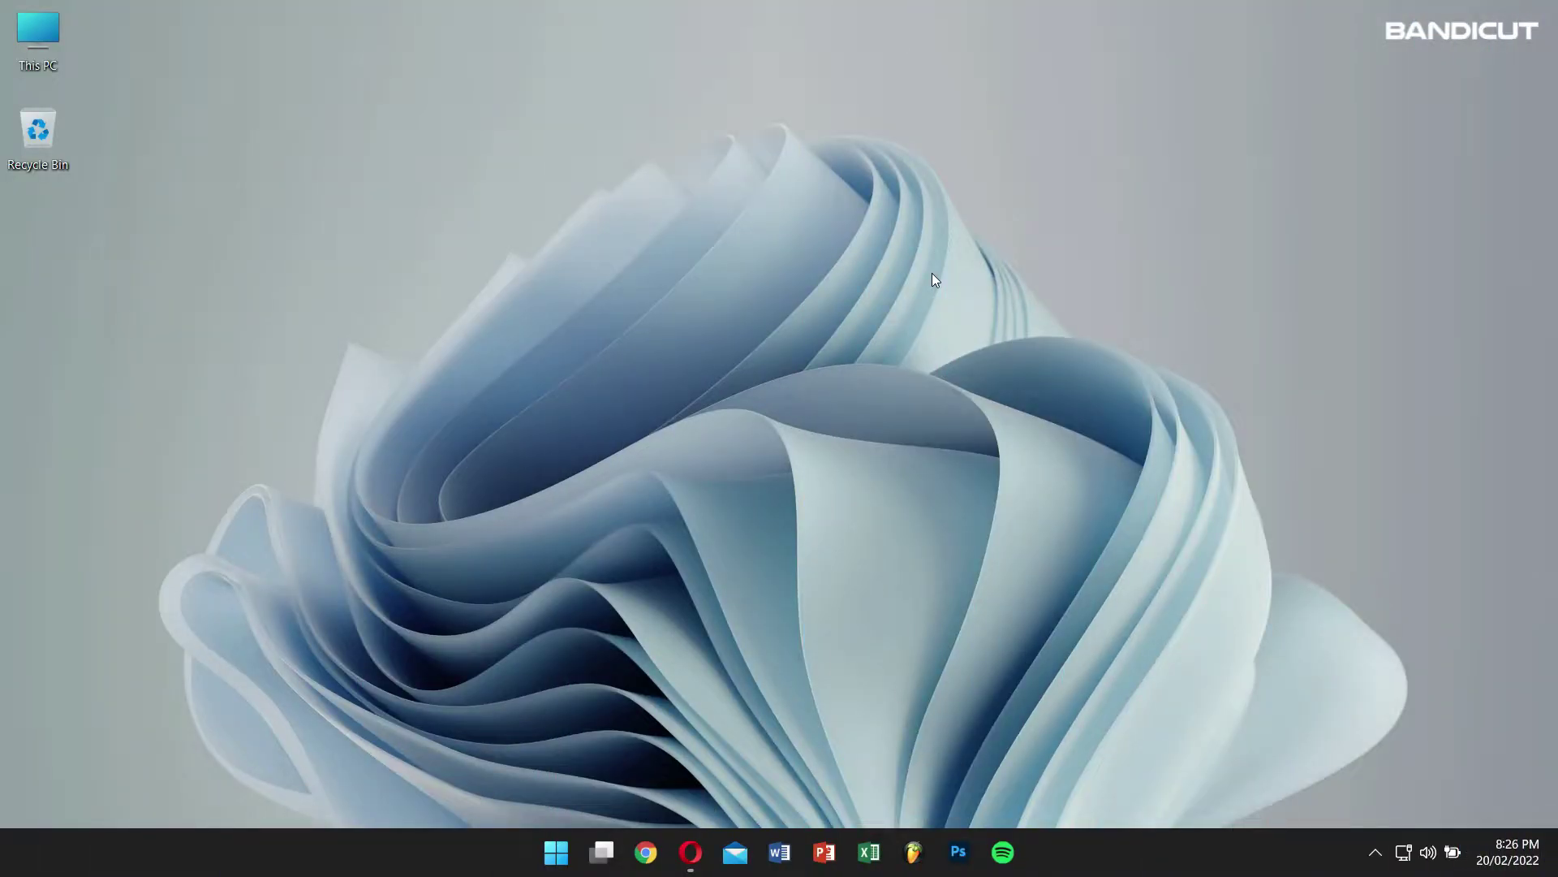
Scroll the Bandicut web page in Opera down to the Video Splitter section, then minimize Opera
left_click(690, 851)
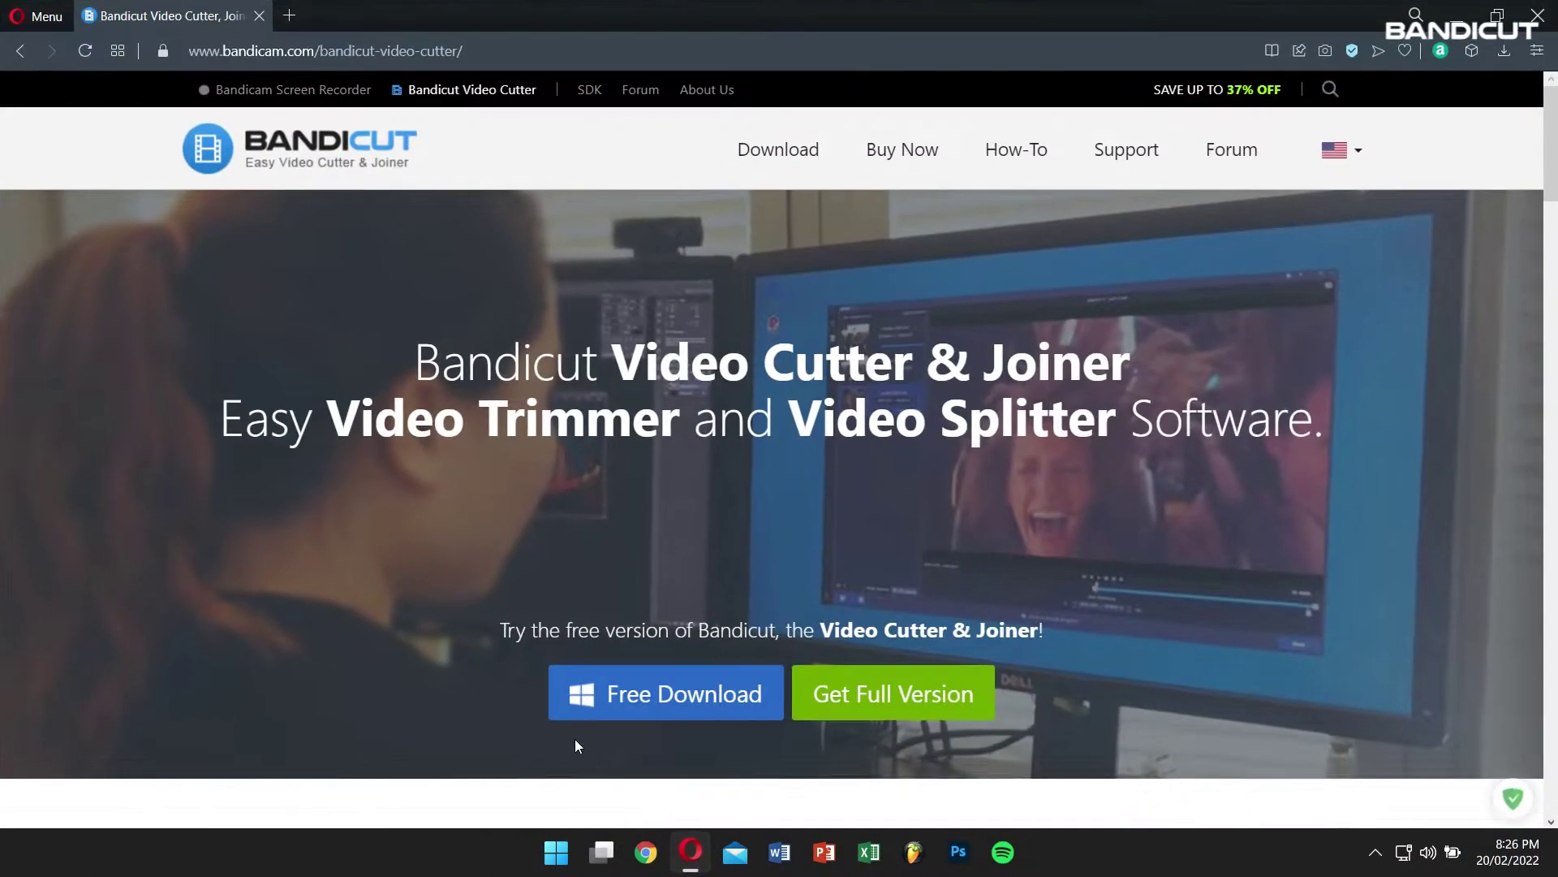
middle_click(118, 410)
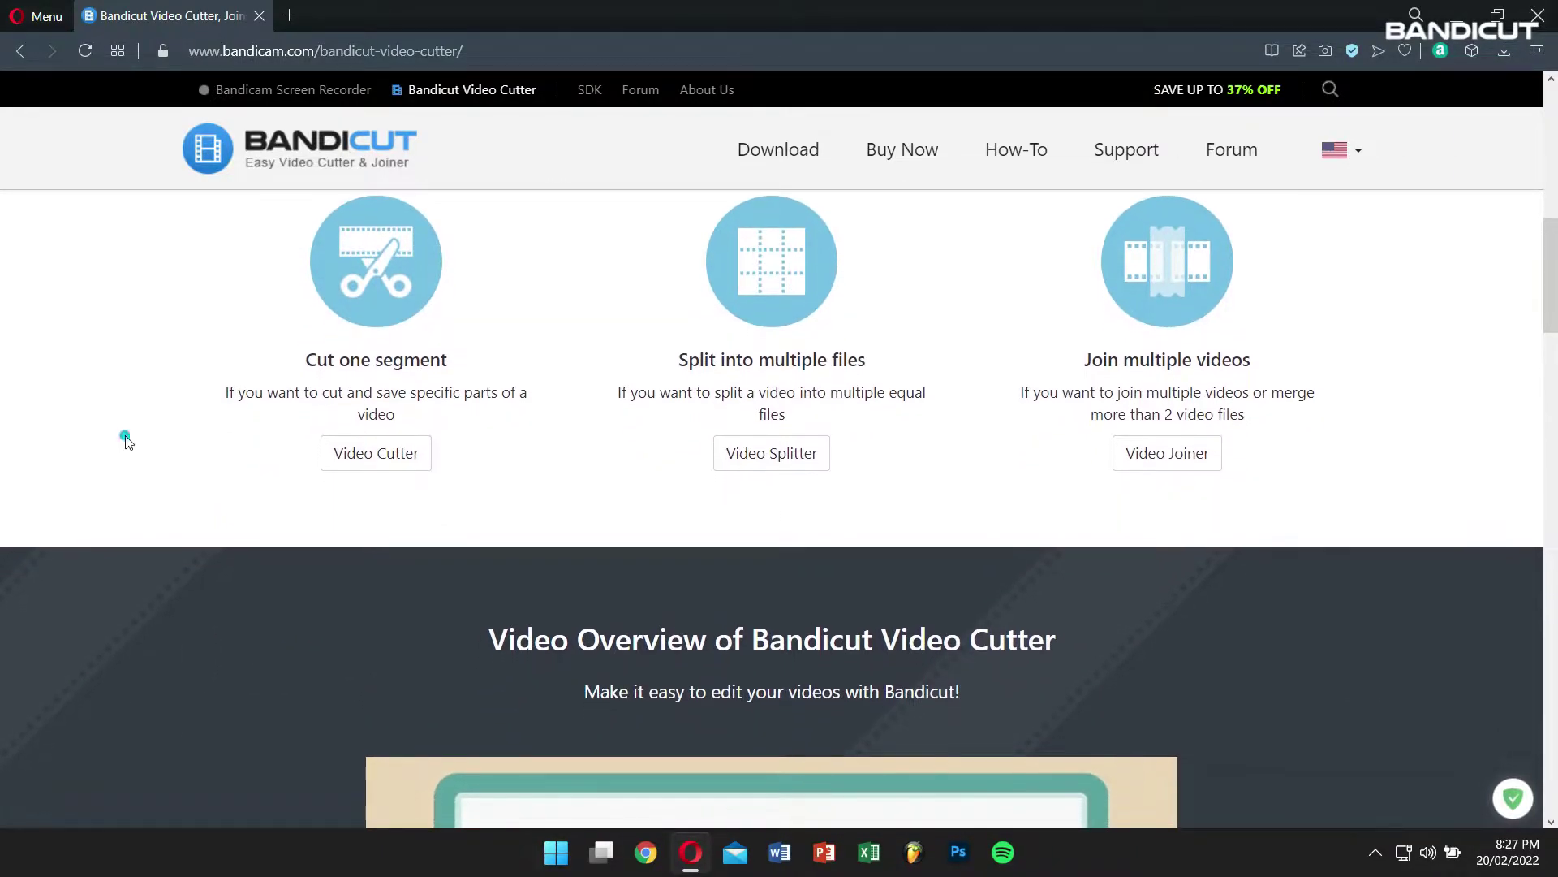
middle_click(125, 438)
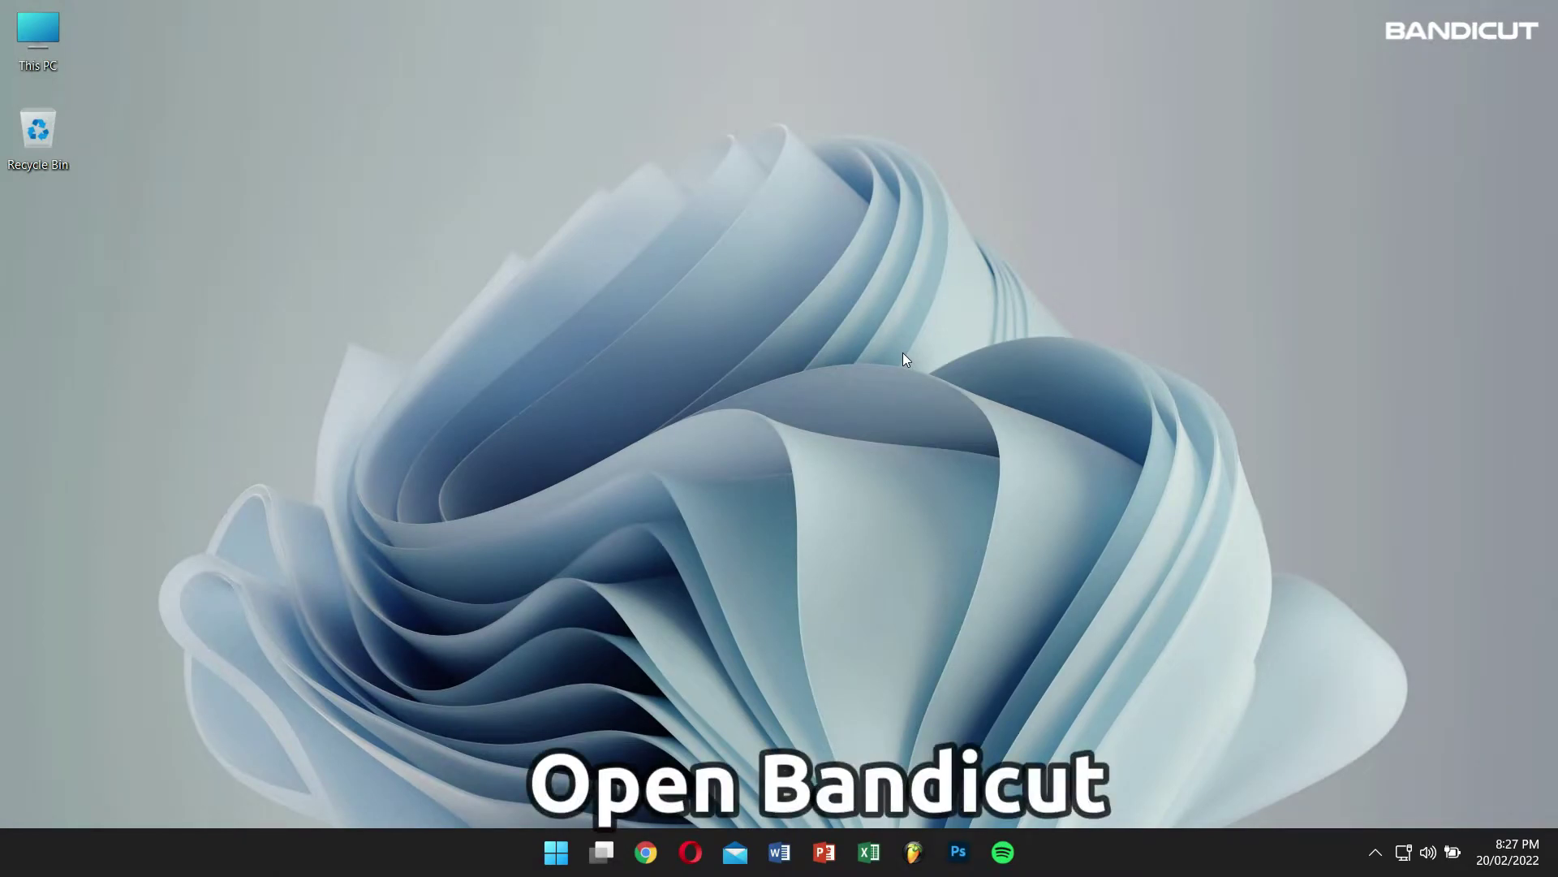
Launch Bandicut from Start search and open Calm Down.mp4 from Downloads\Video in Split mode
key("super")
type("Bandicut")
key("Return")
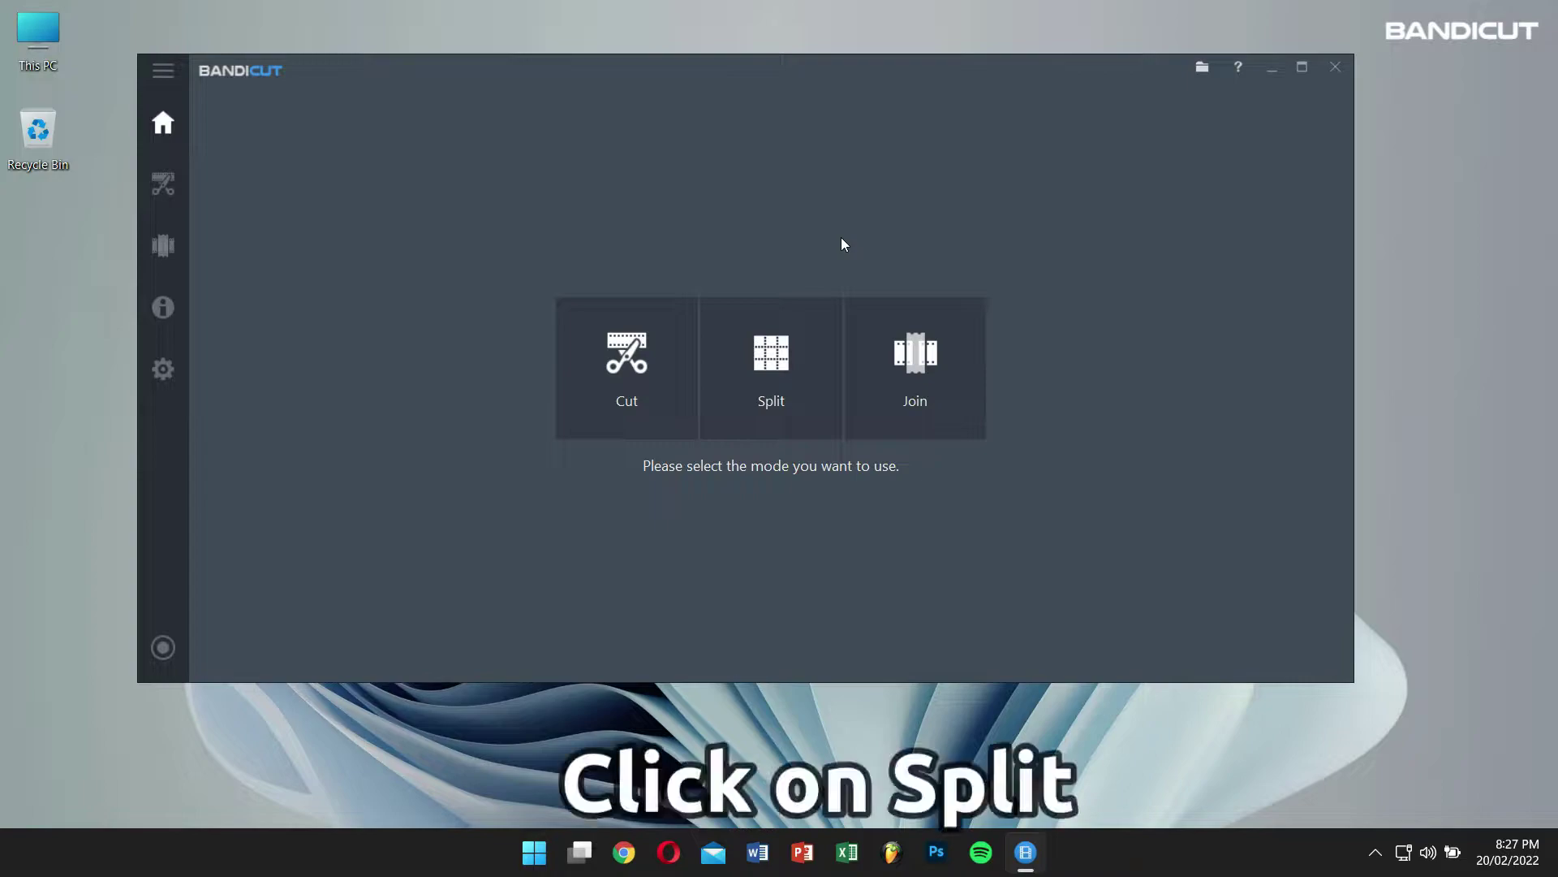
left_click(788, 353)
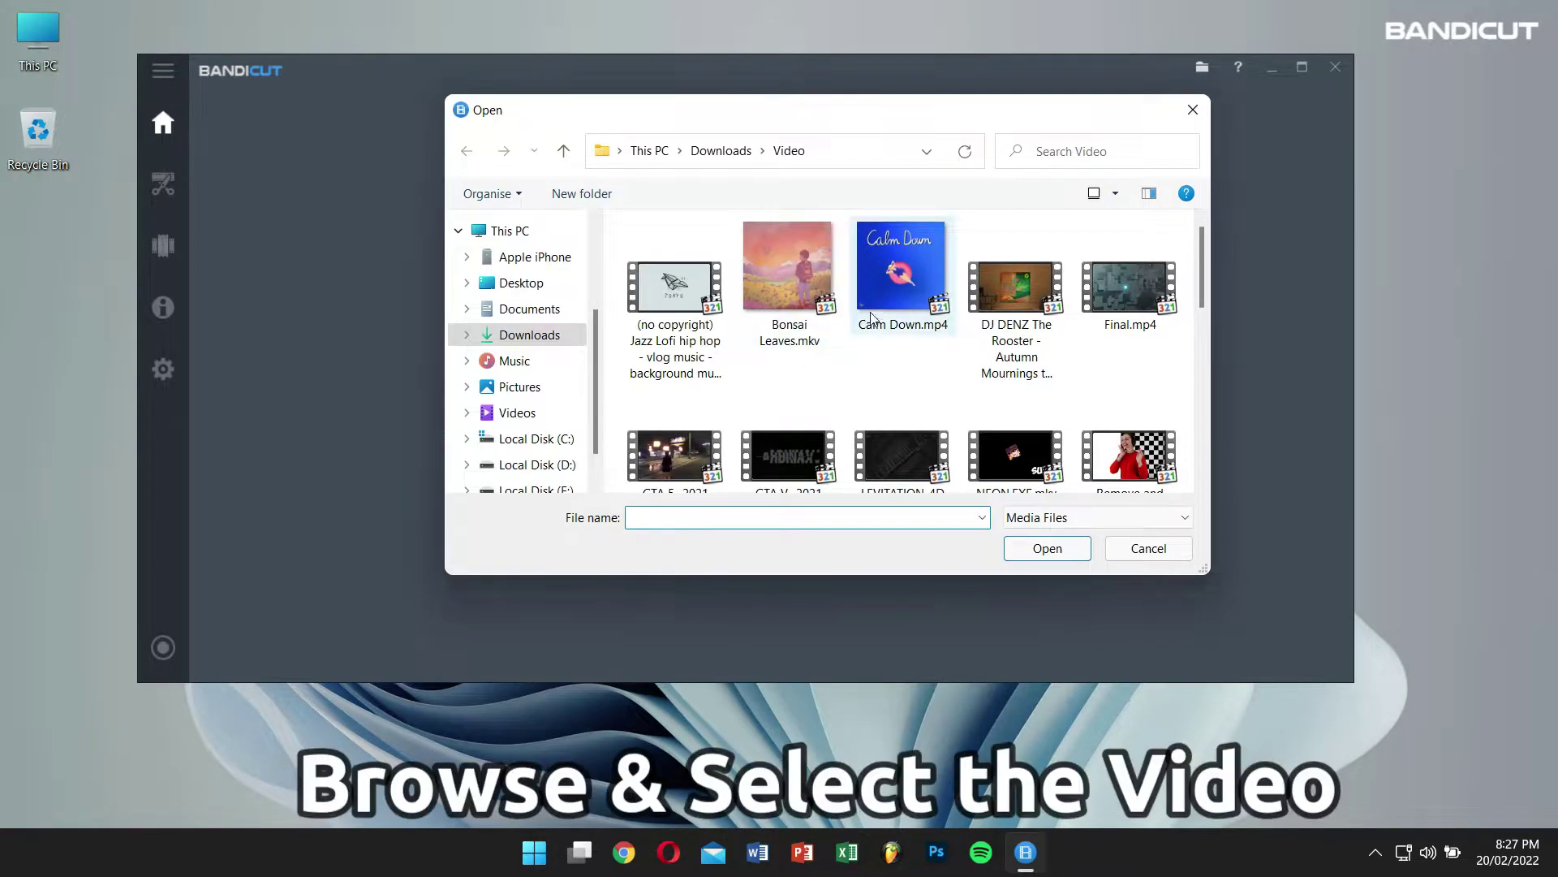
left_click(895, 302)
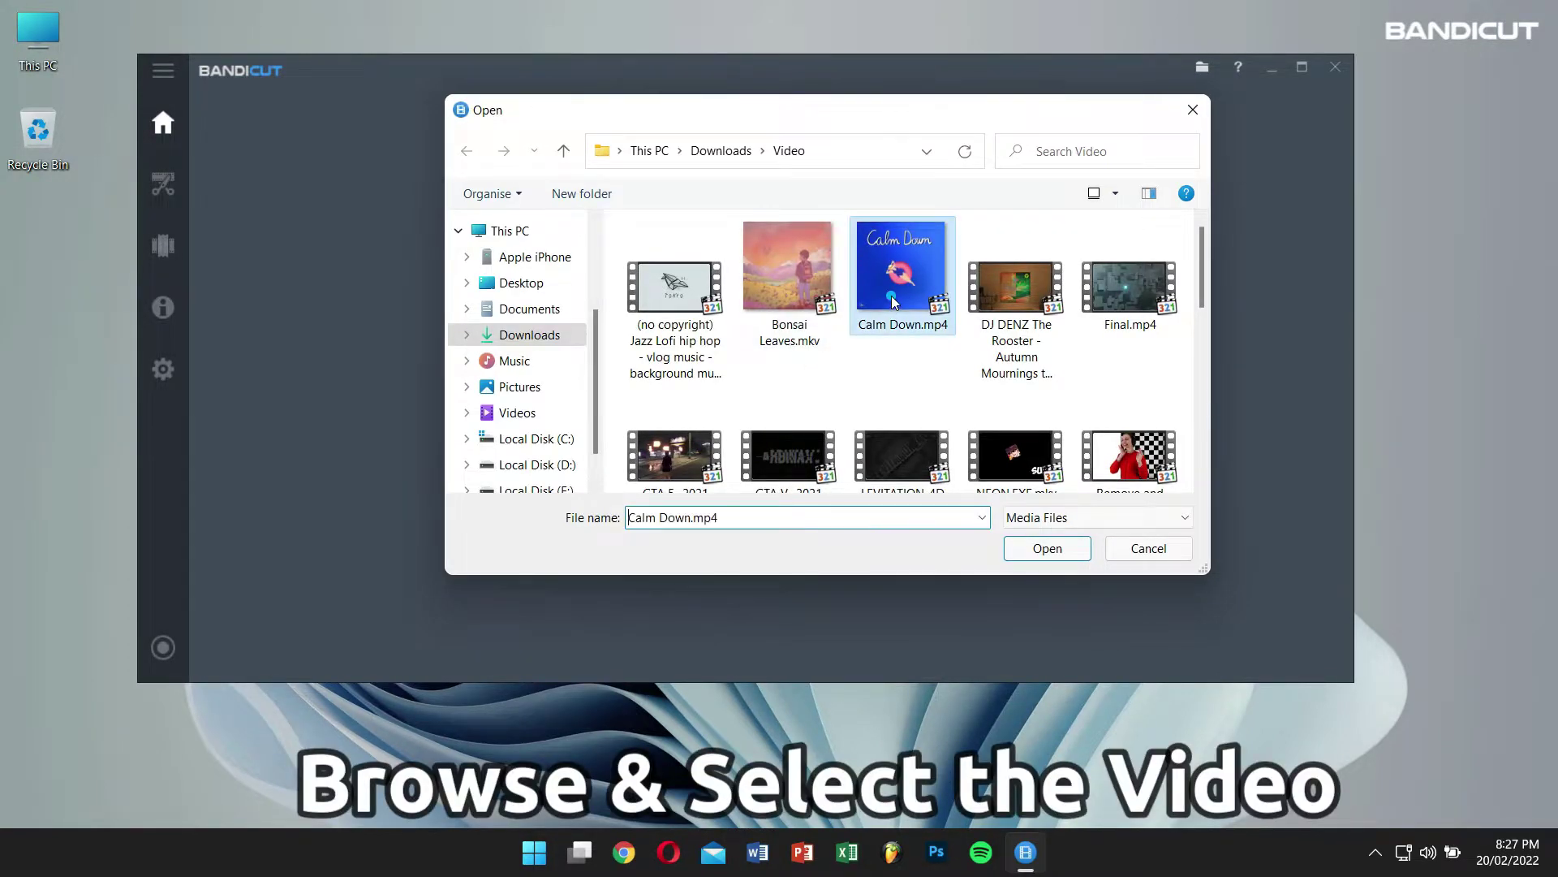
left_click(1046, 547)
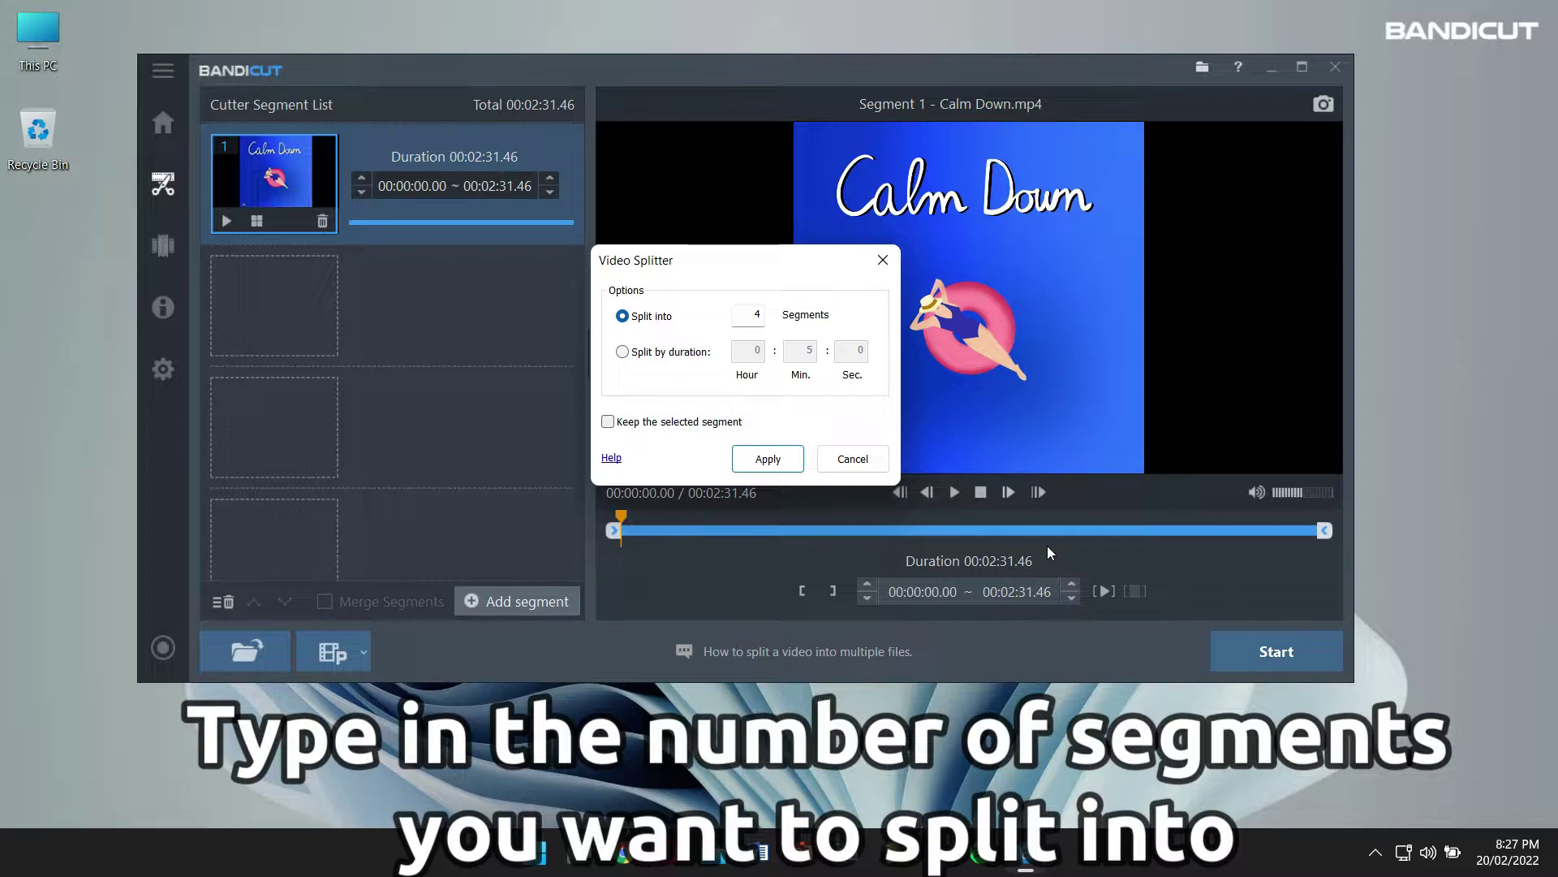
Set Split into to 4 segments and tick Keep the selected segment
double_click(755, 315)
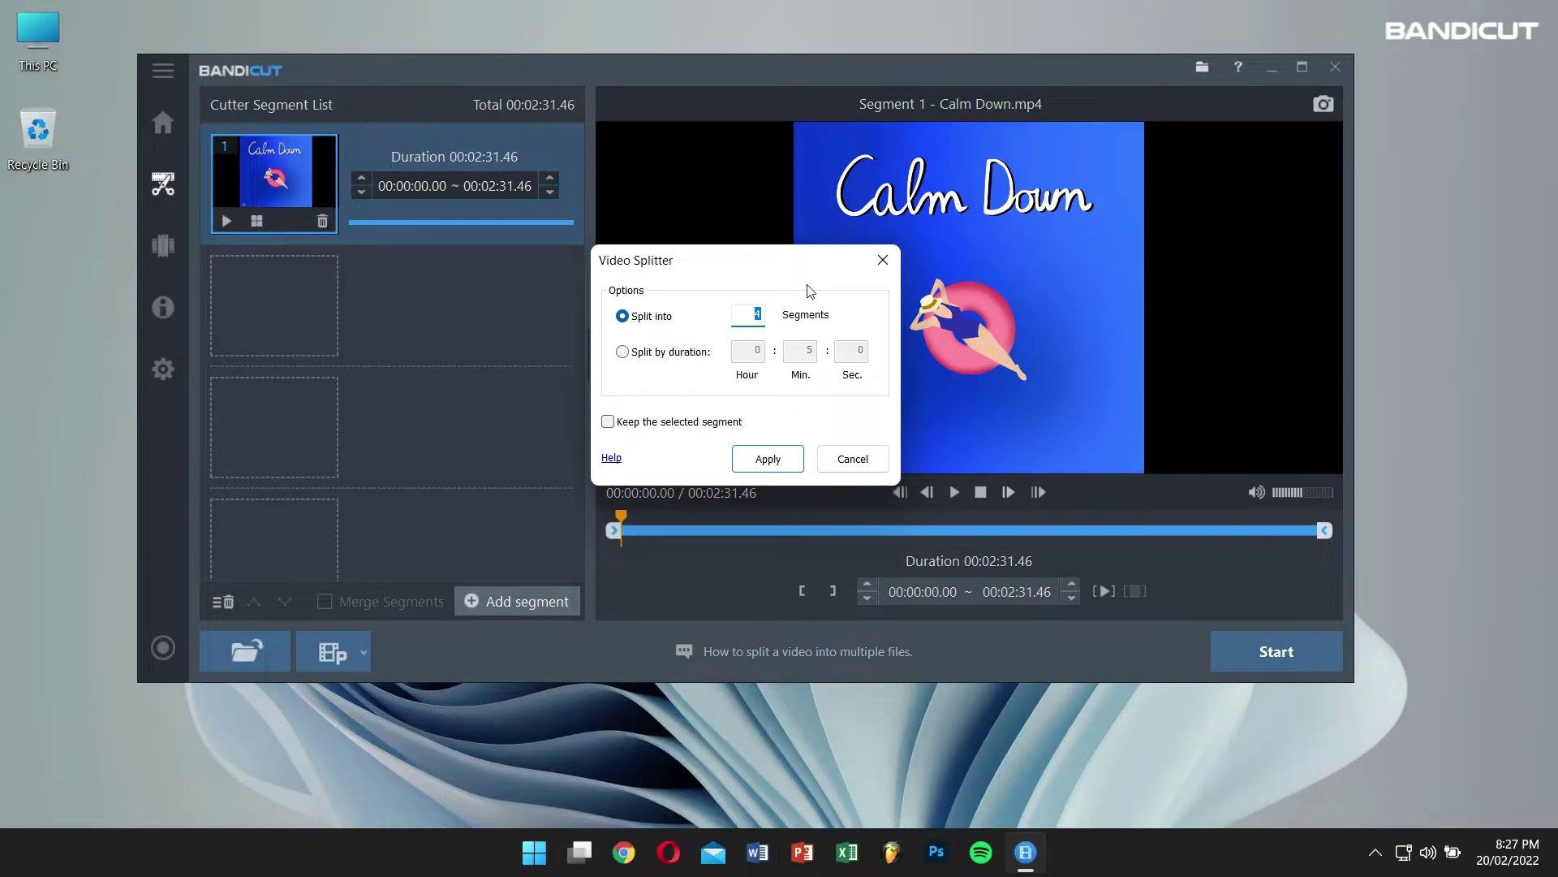
left_click(750, 314)
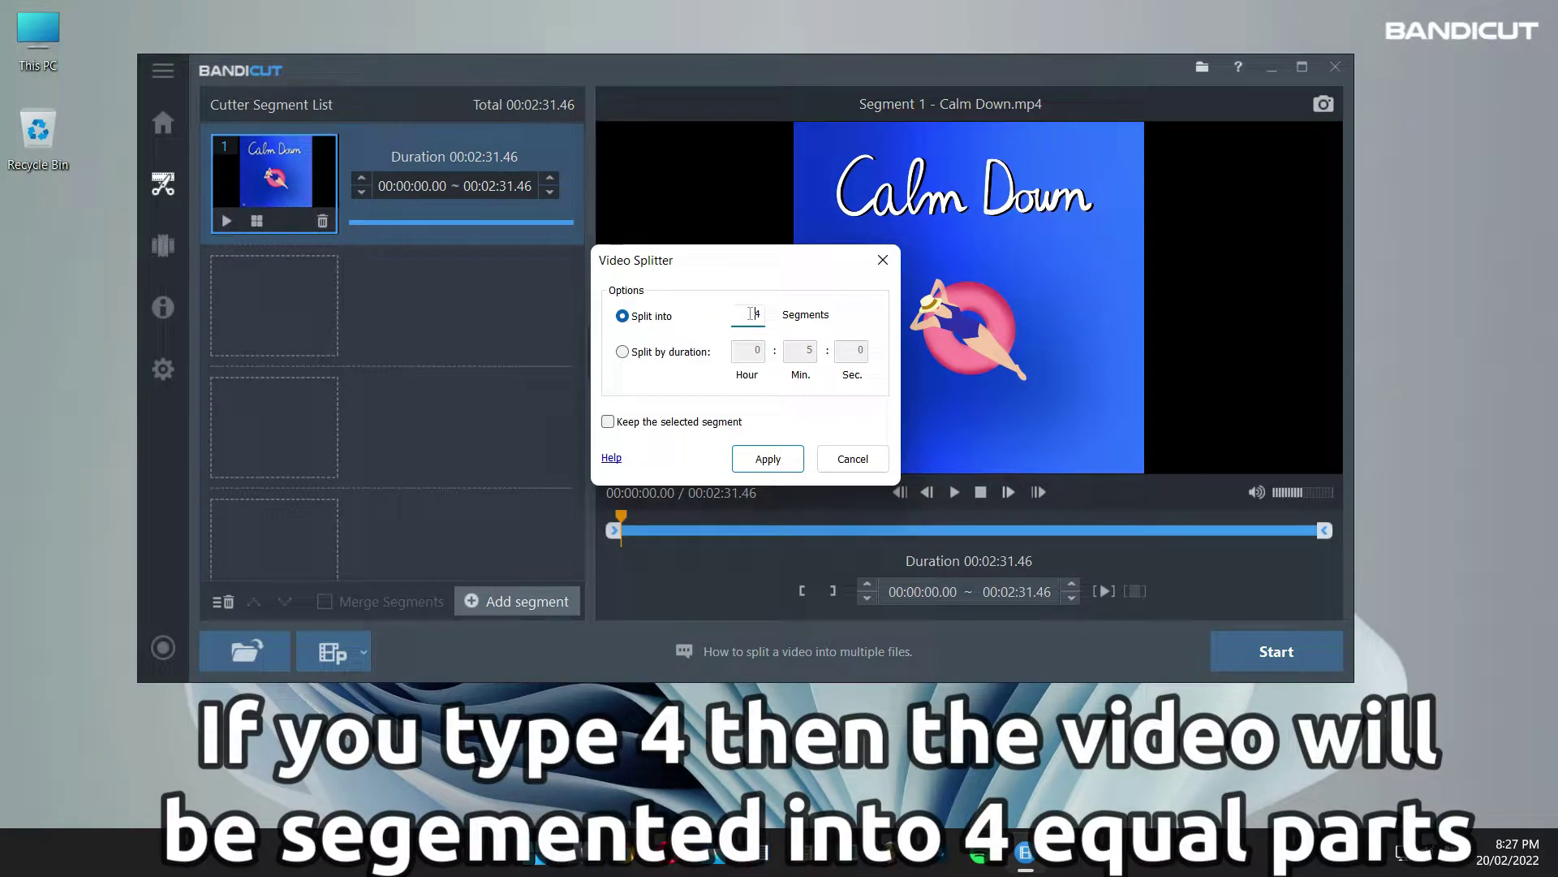
double_click(750, 313)
left_click(684, 424)
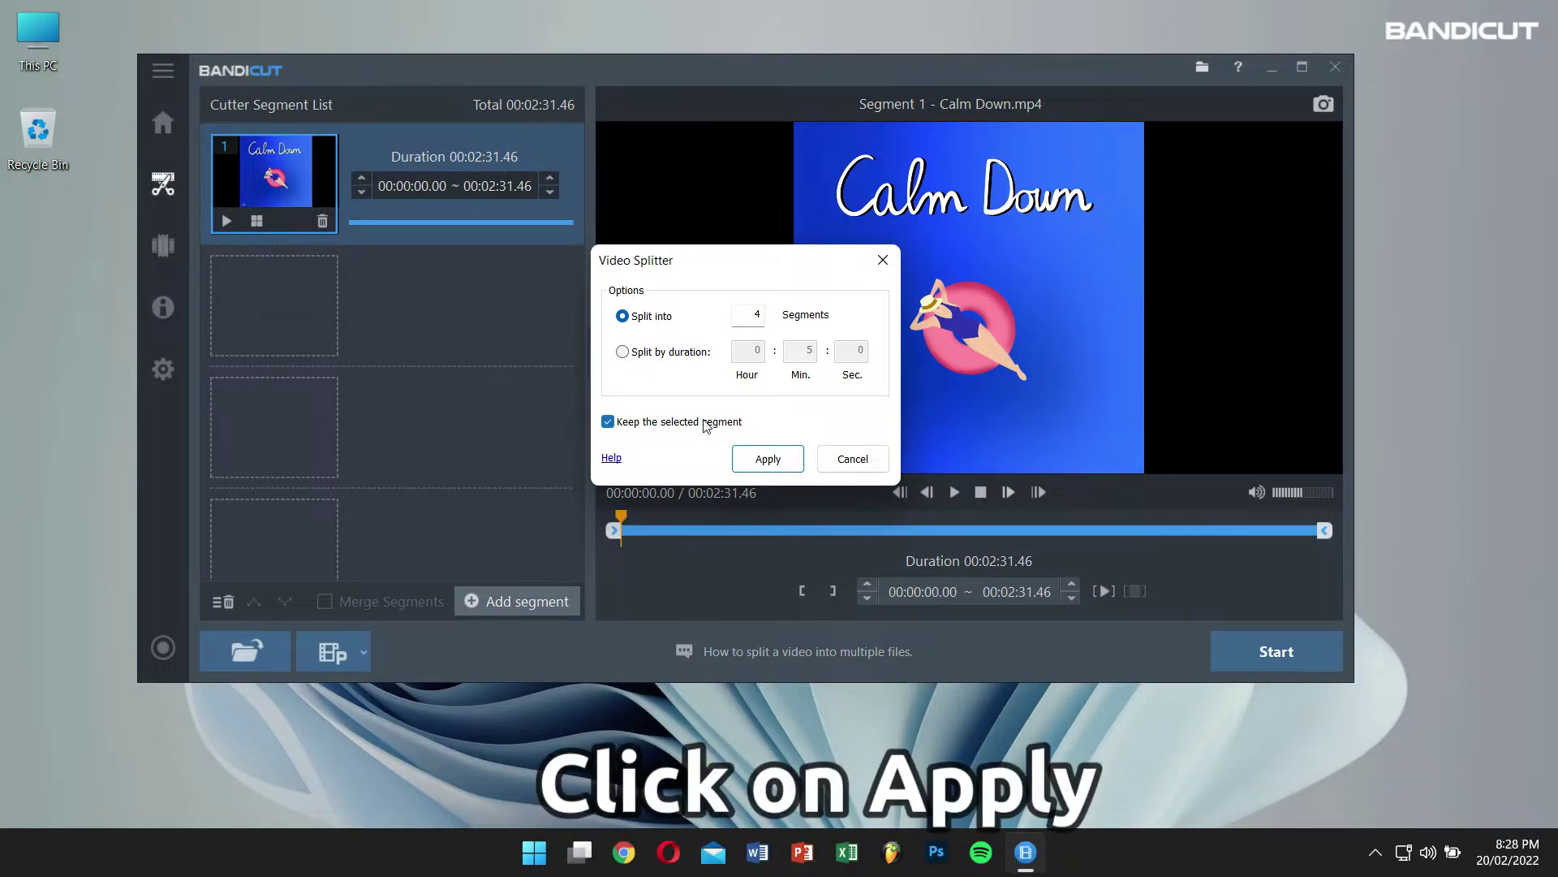
Apply the 4-segment split and export in High-Speed mode as Calm Down to Documents\Bandicut
left_click(744, 451)
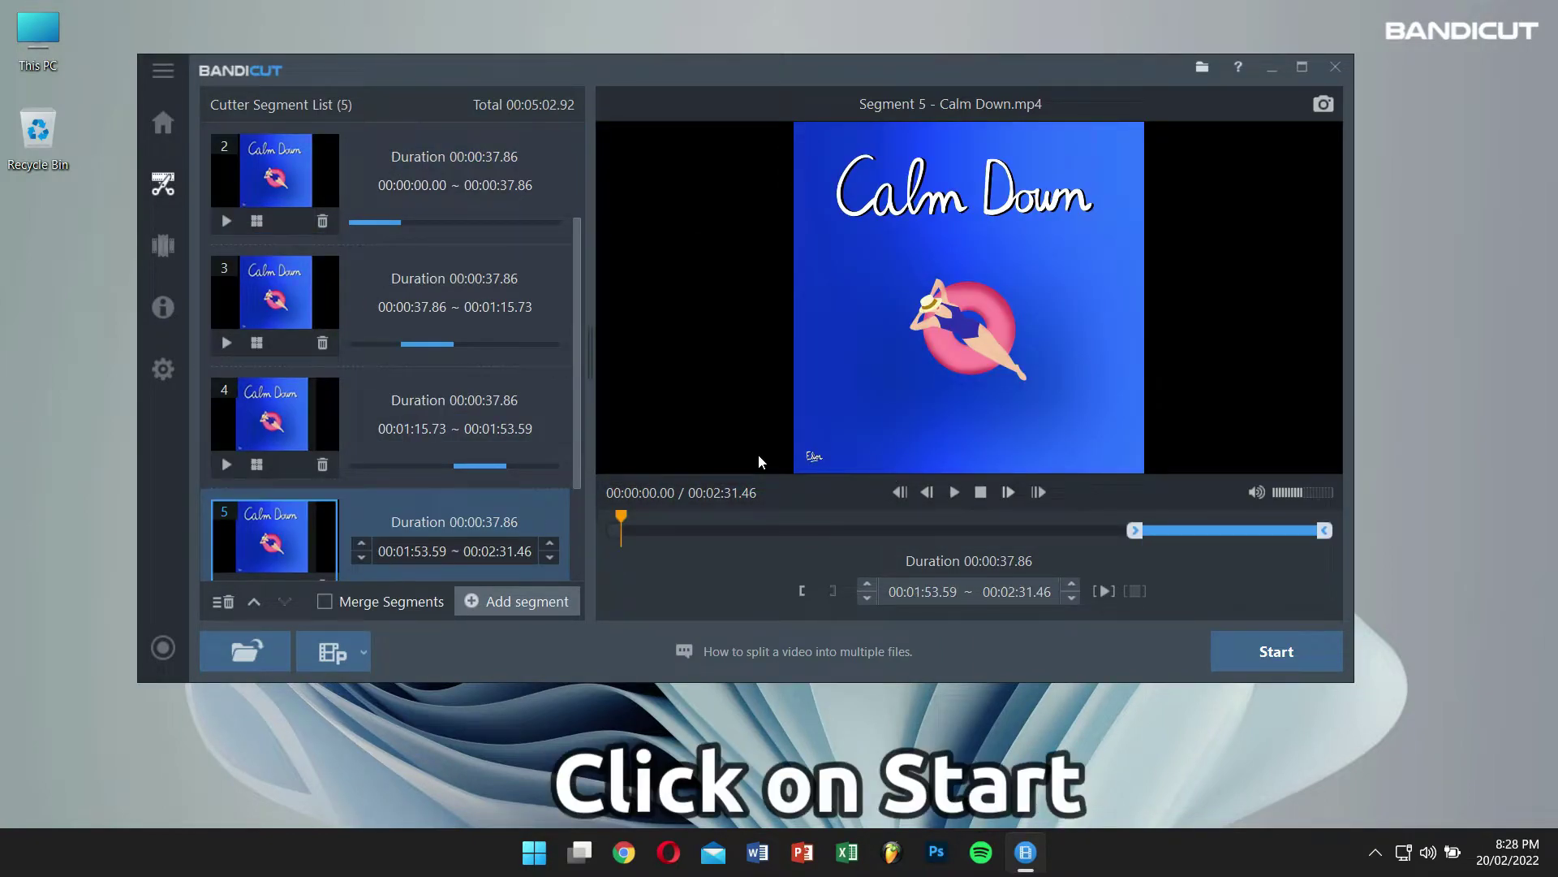
left_click(1268, 663)
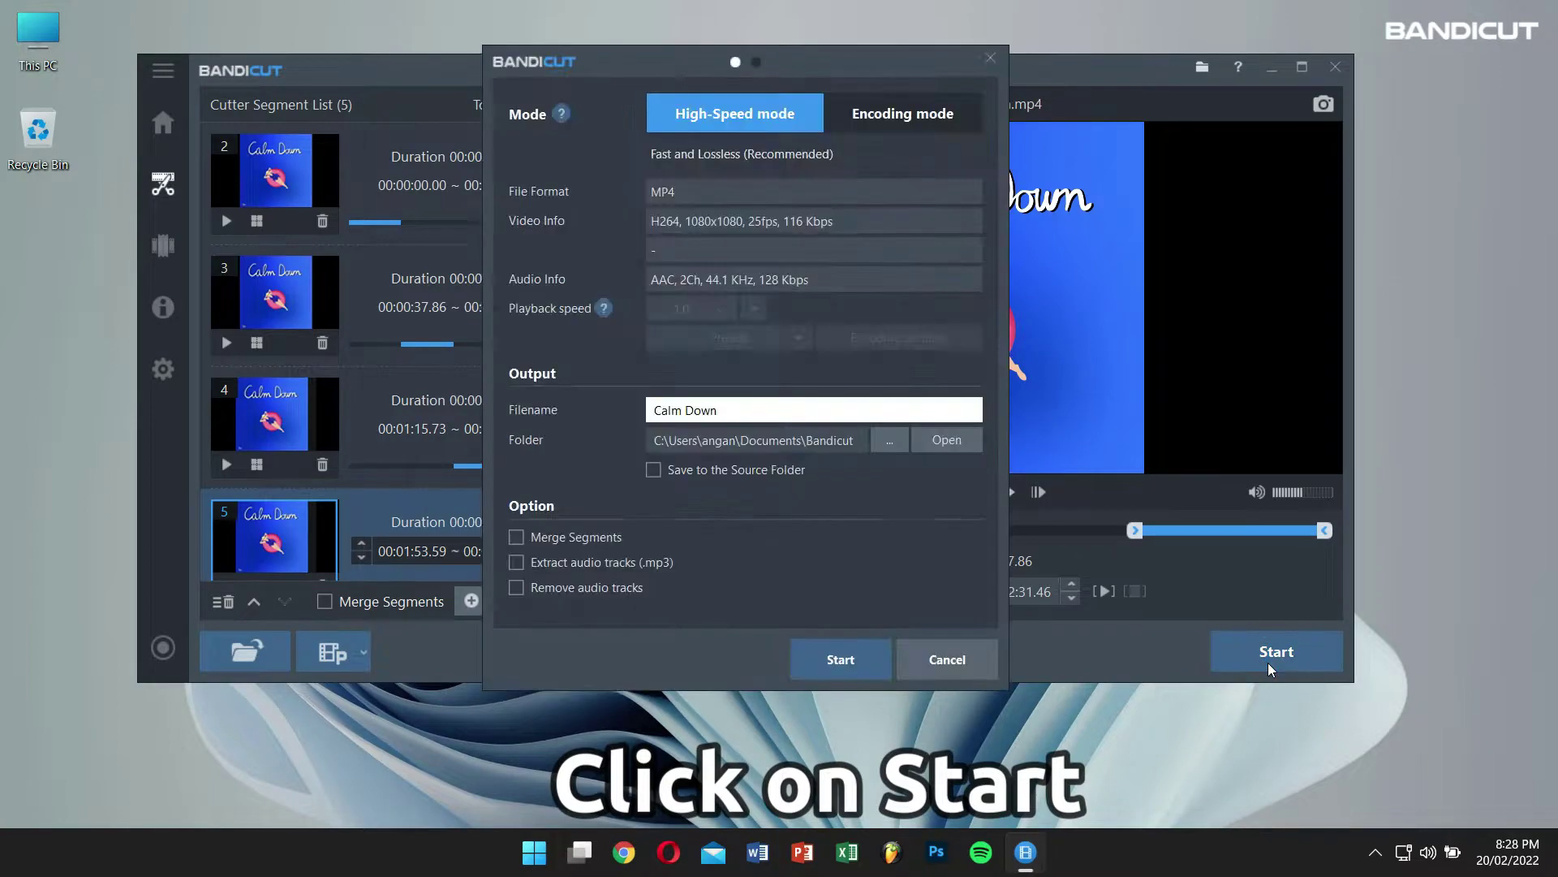
left_click(865, 127)
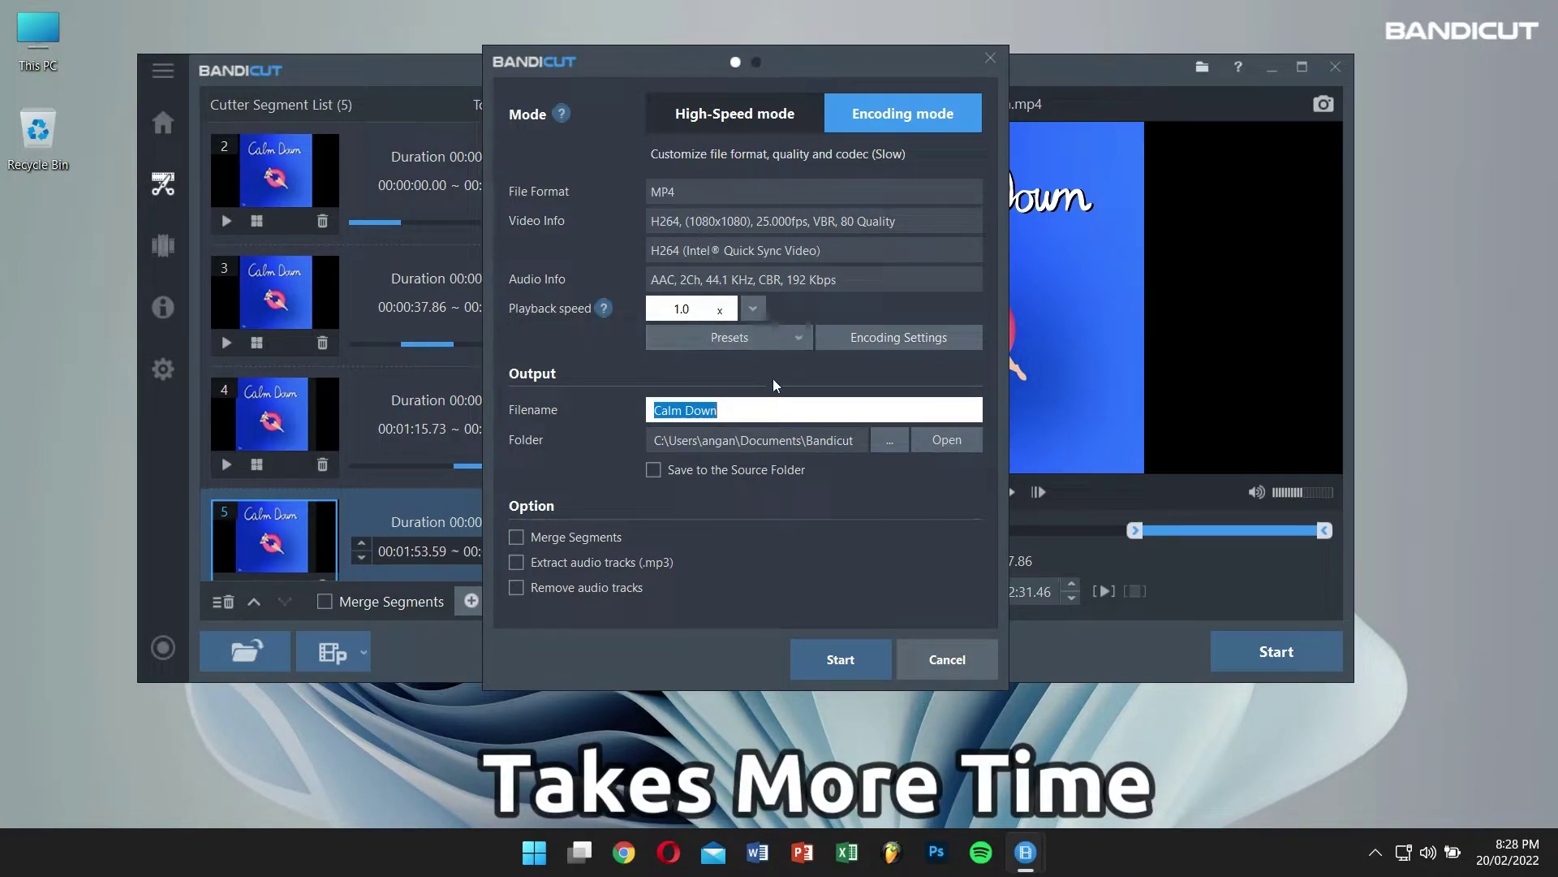
left_click(714, 117)
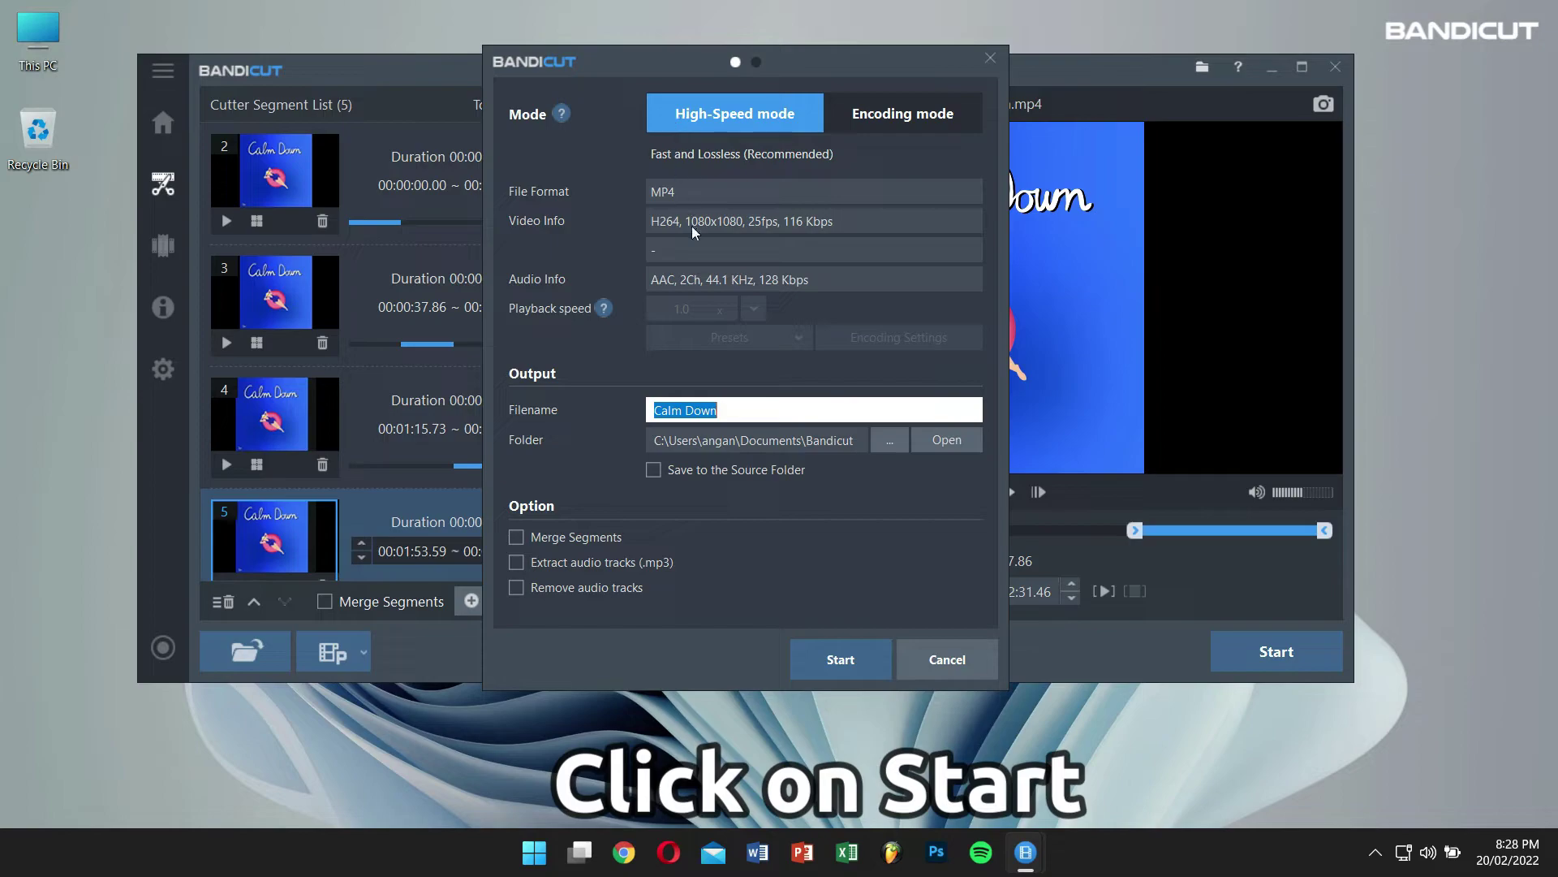
left_click(835, 658)
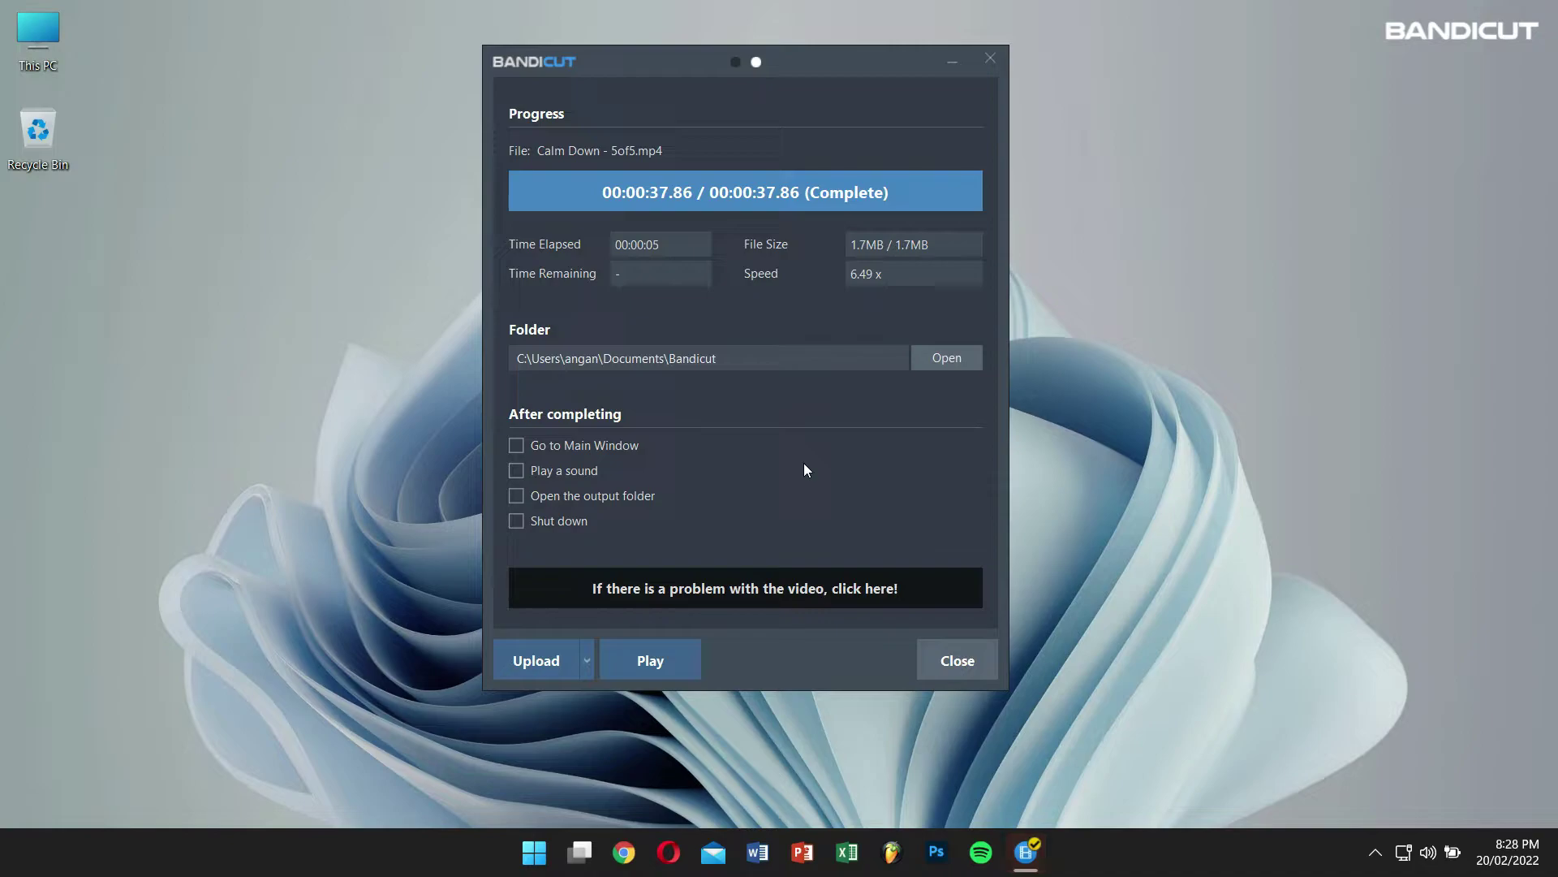
Open the output folder, check Calm Down 1of5 through 5of5, and select all five files
left_click(947, 358)
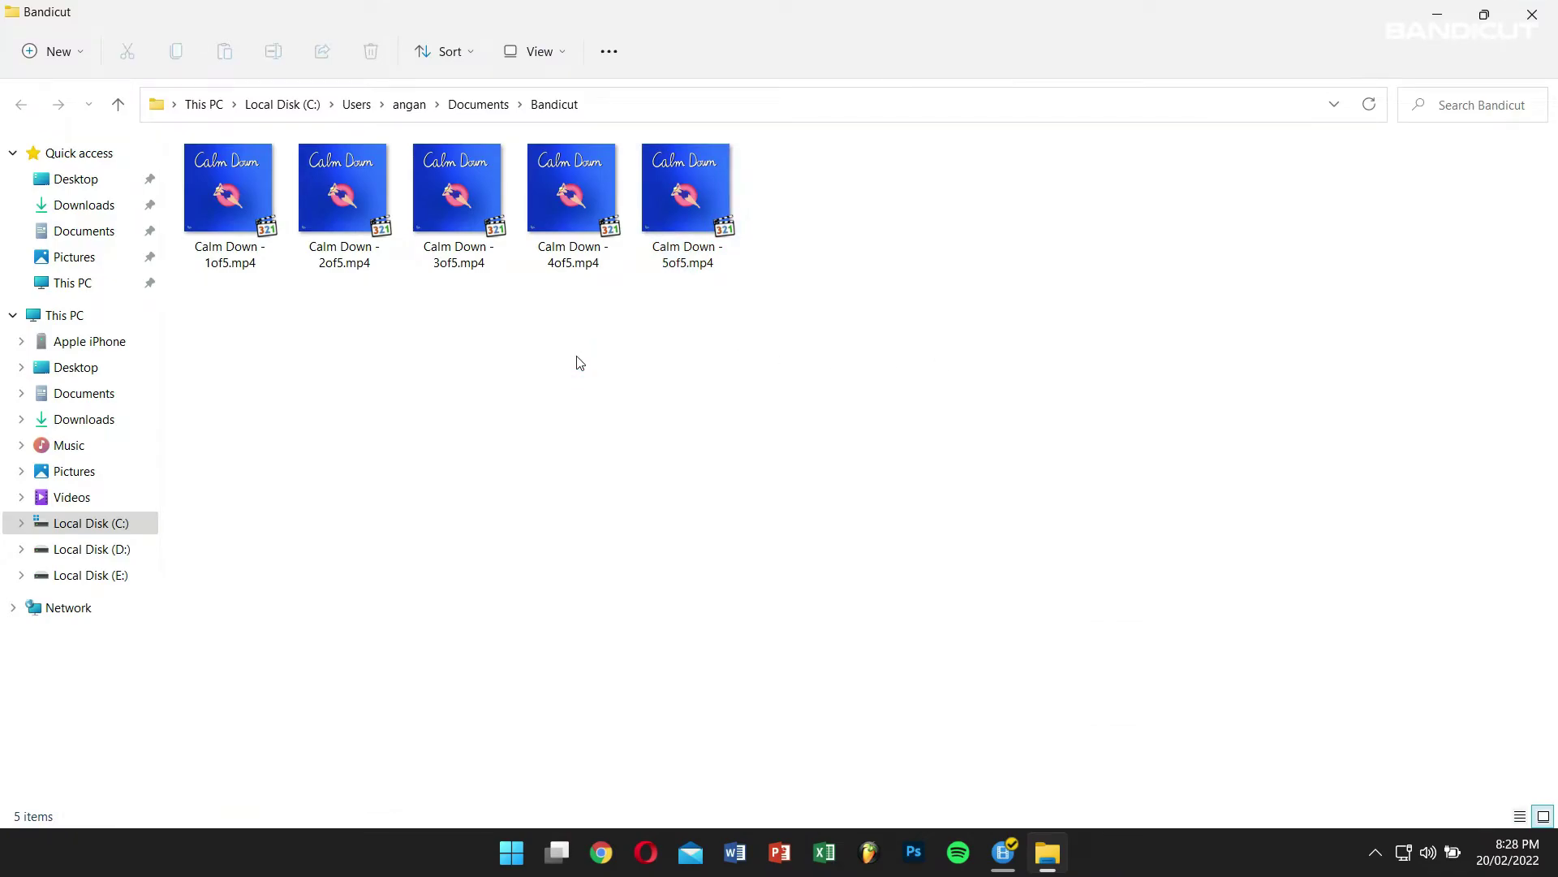
left_click(213, 262)
left_click(324, 244)
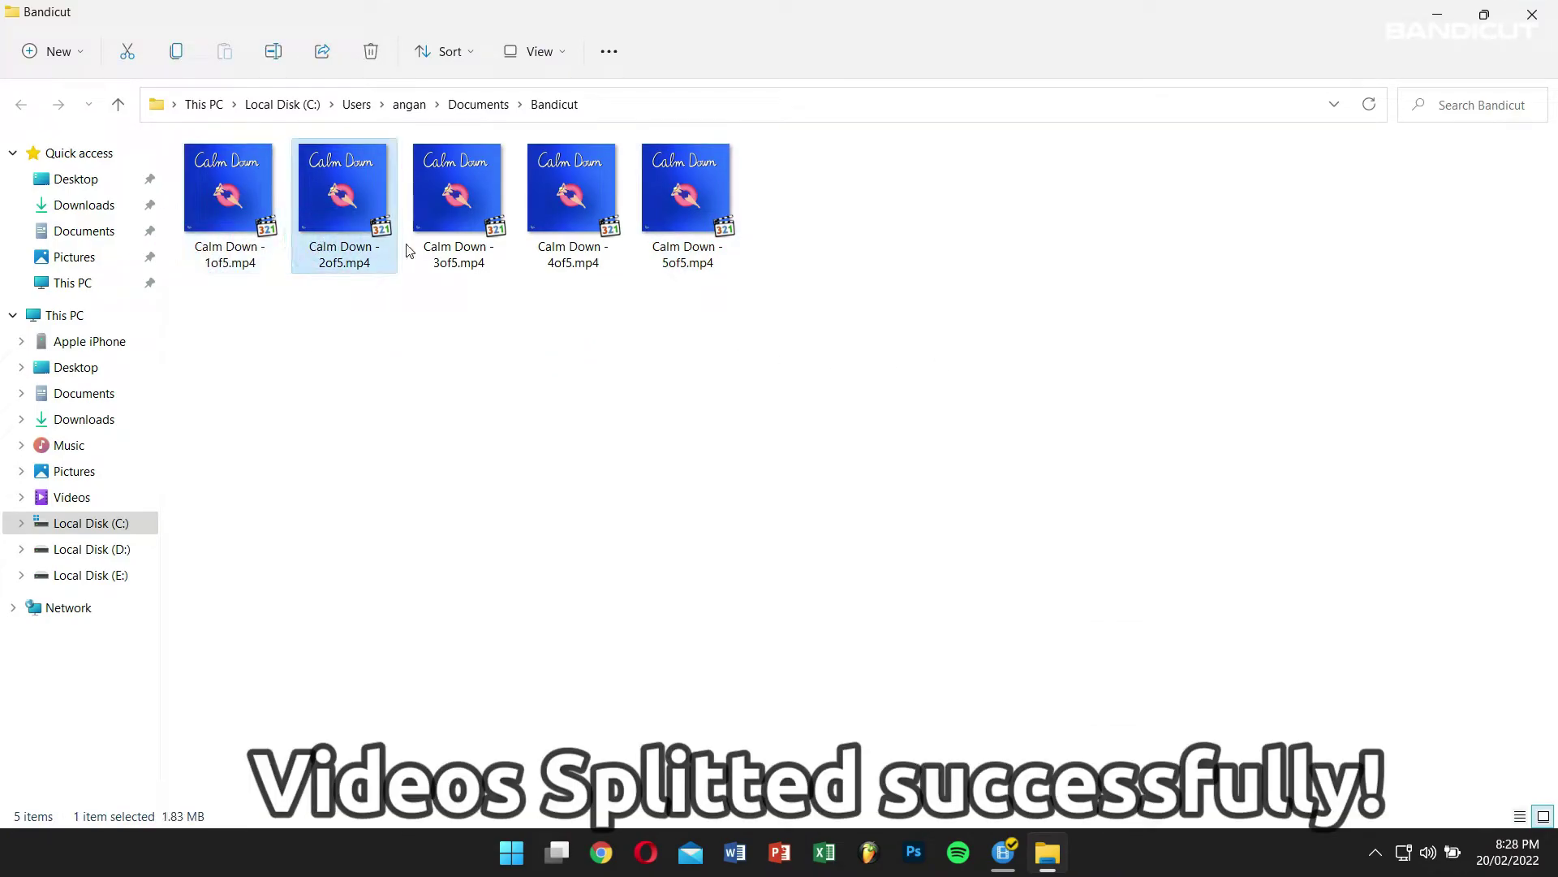
left_click(442, 244)
left_click(569, 239)
left_click(703, 242)
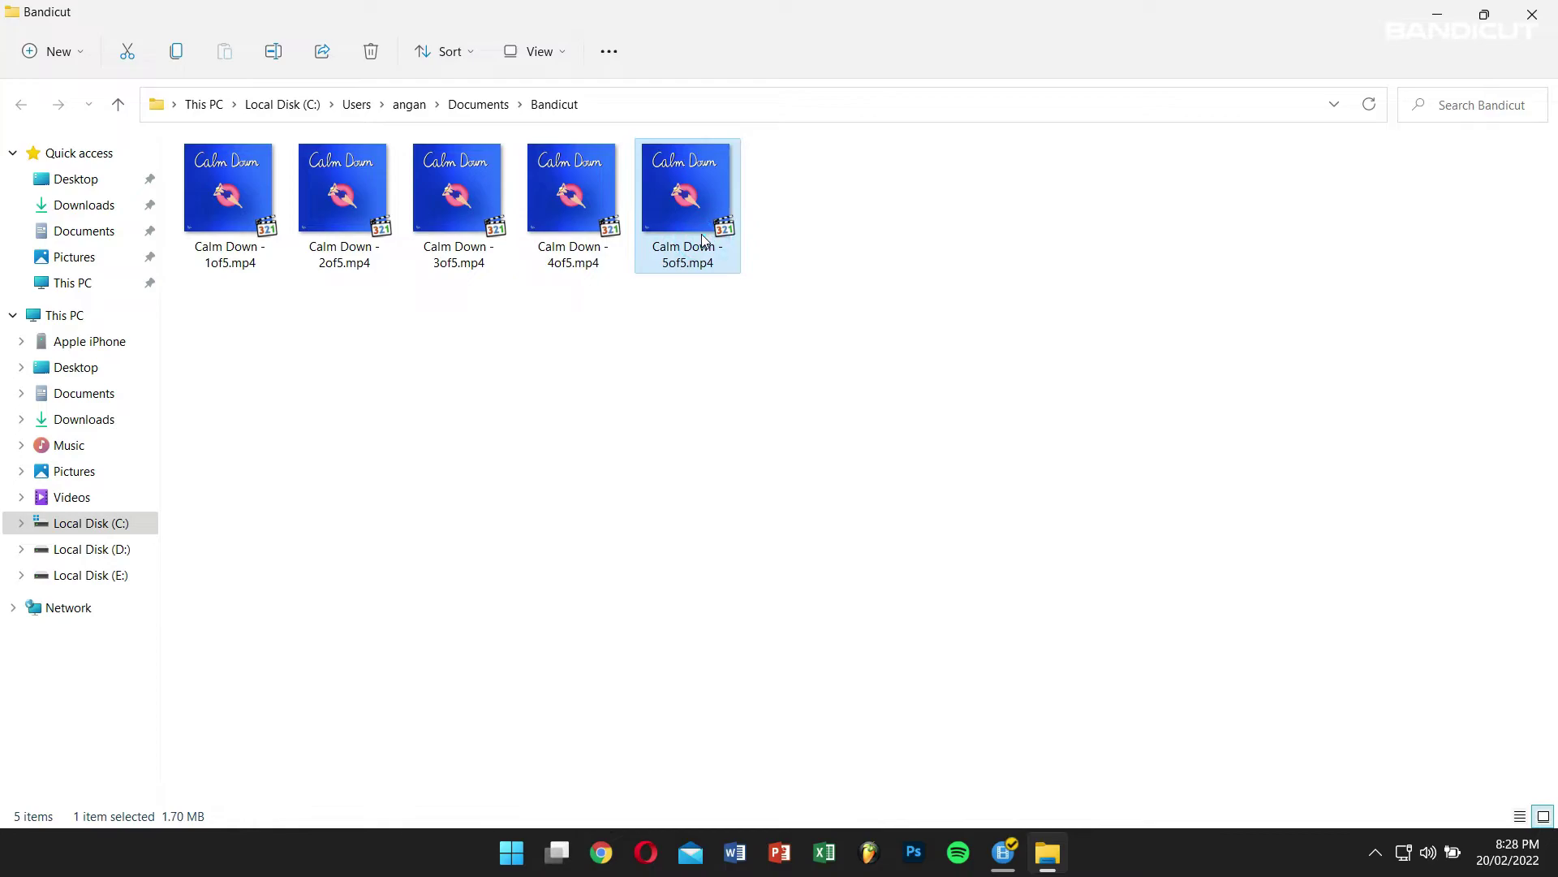
left_click(750, 341)
left_click_drag(748, 339, 229, 138)
Permanently delete the five part files, then close File Explorer, the progress window and Bandicut
key("shift+Delete")
key("Return")
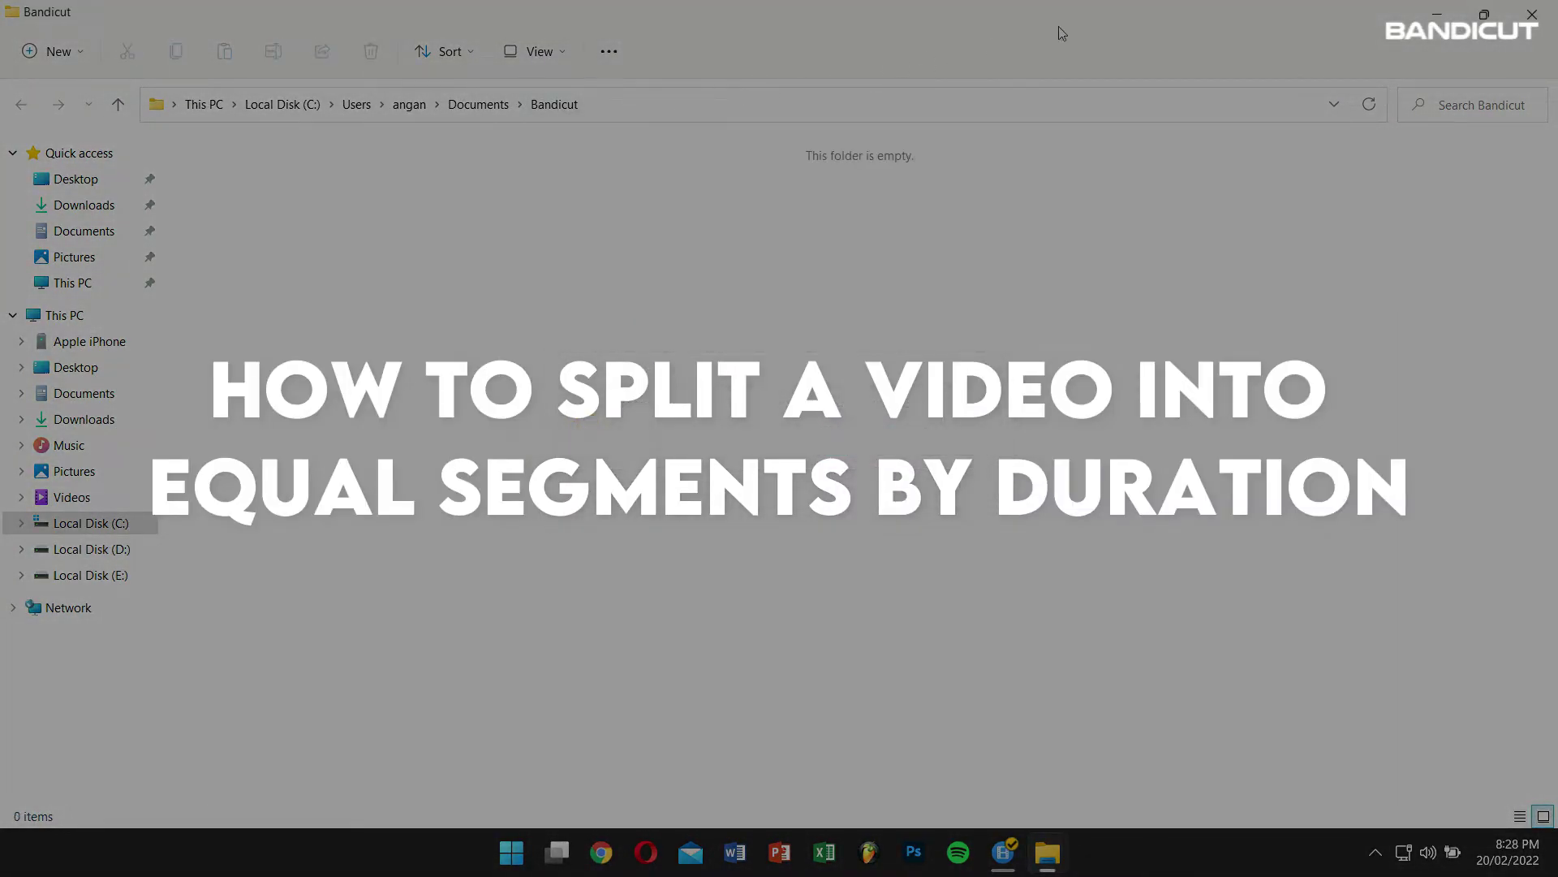
left_click(1532, 14)
left_click(991, 59)
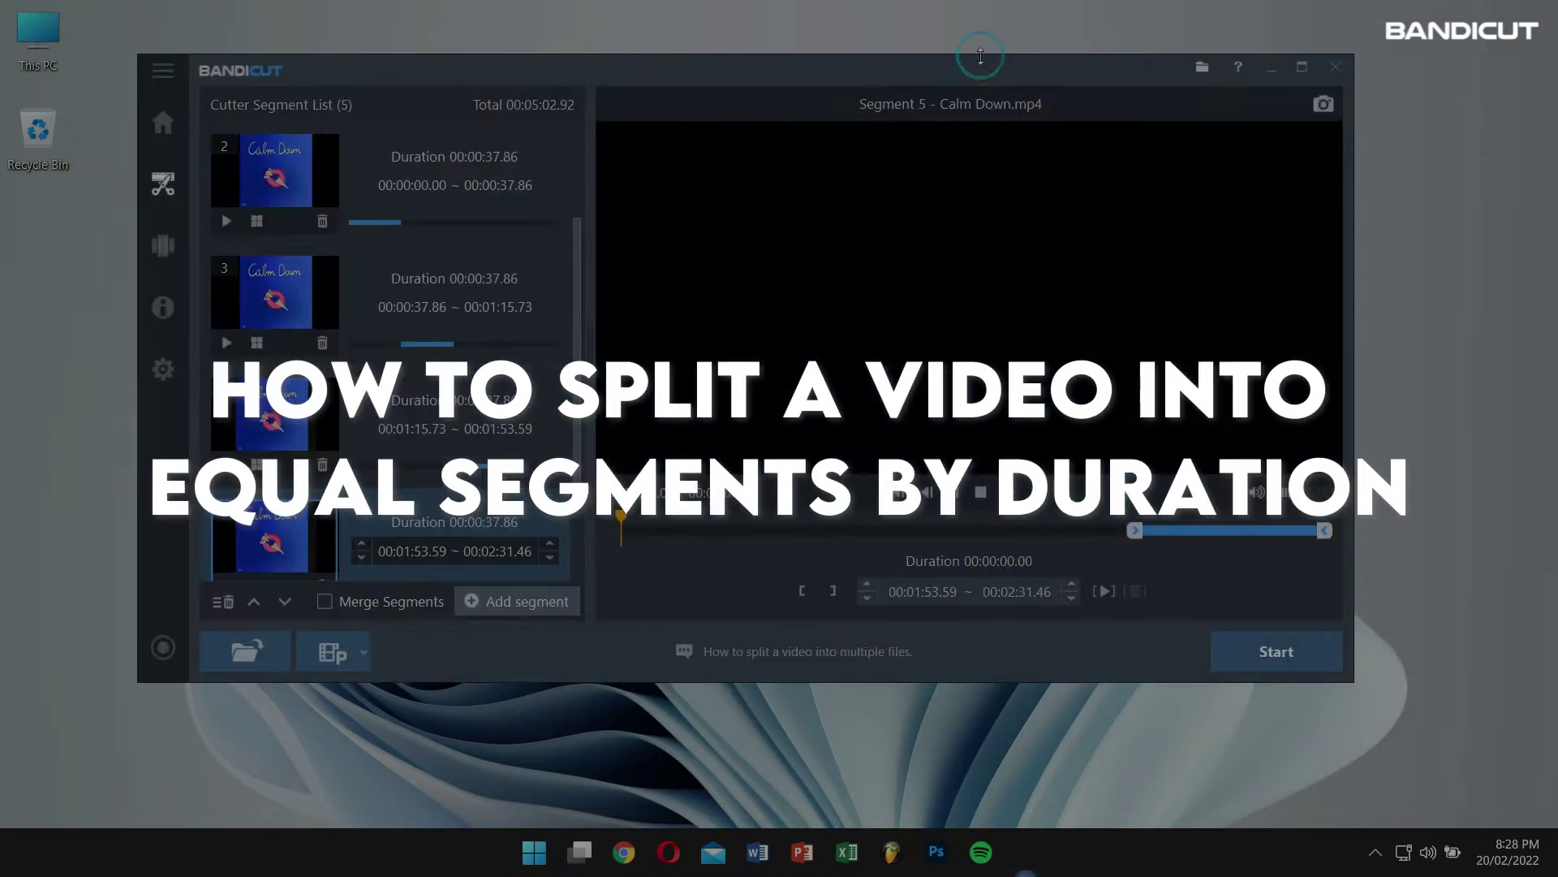
left_click(1334, 68)
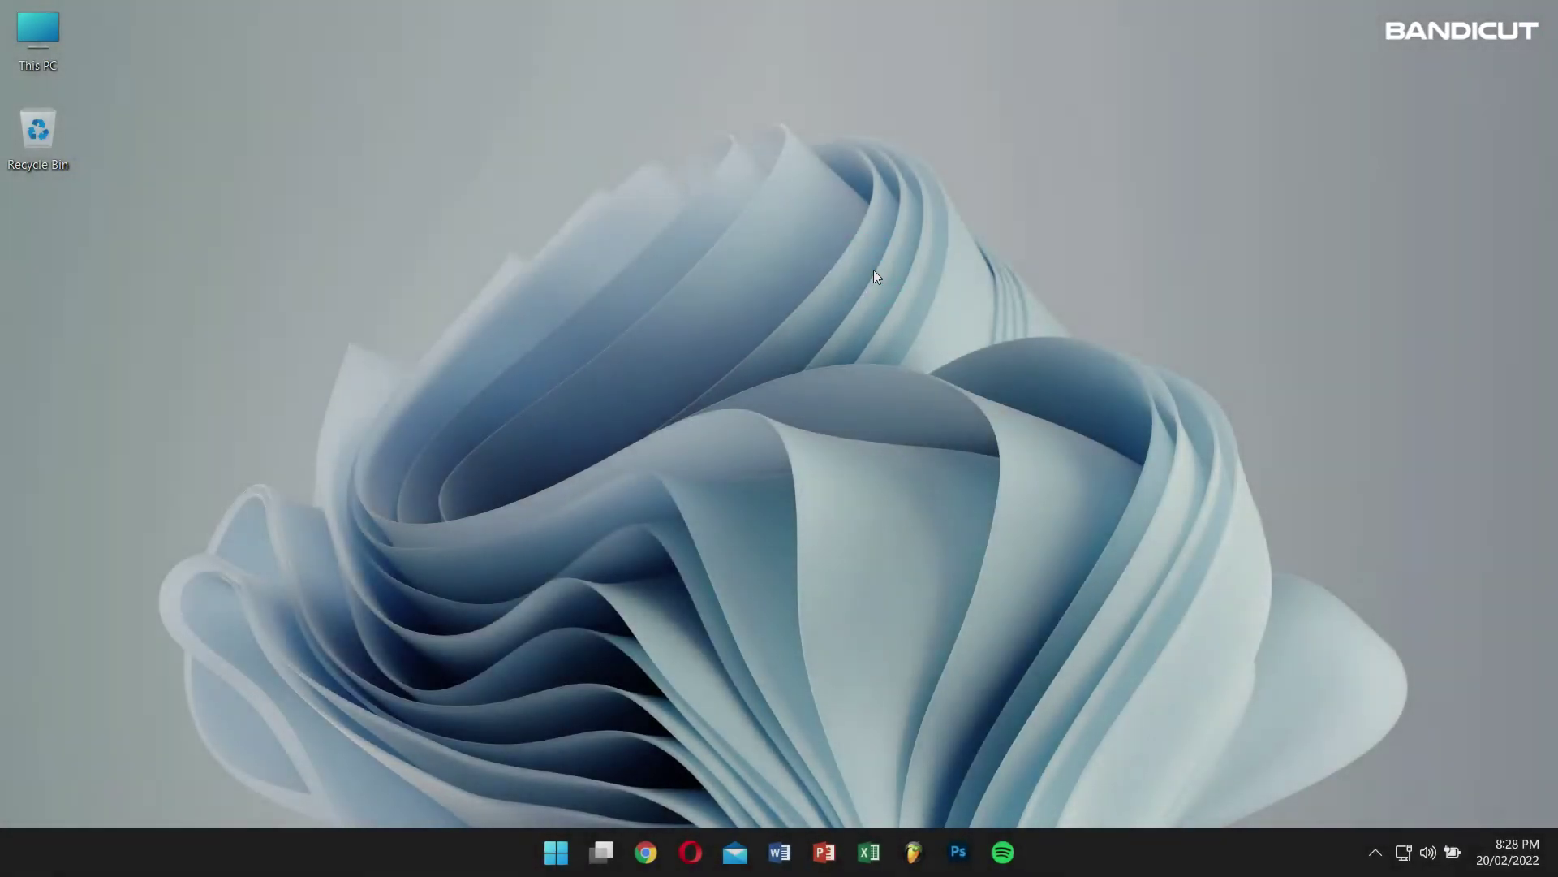
Relaunch Bandicut and load Calm Down.mp4 from Downloads\Video into the splitter
key("super")
type("bandicut")
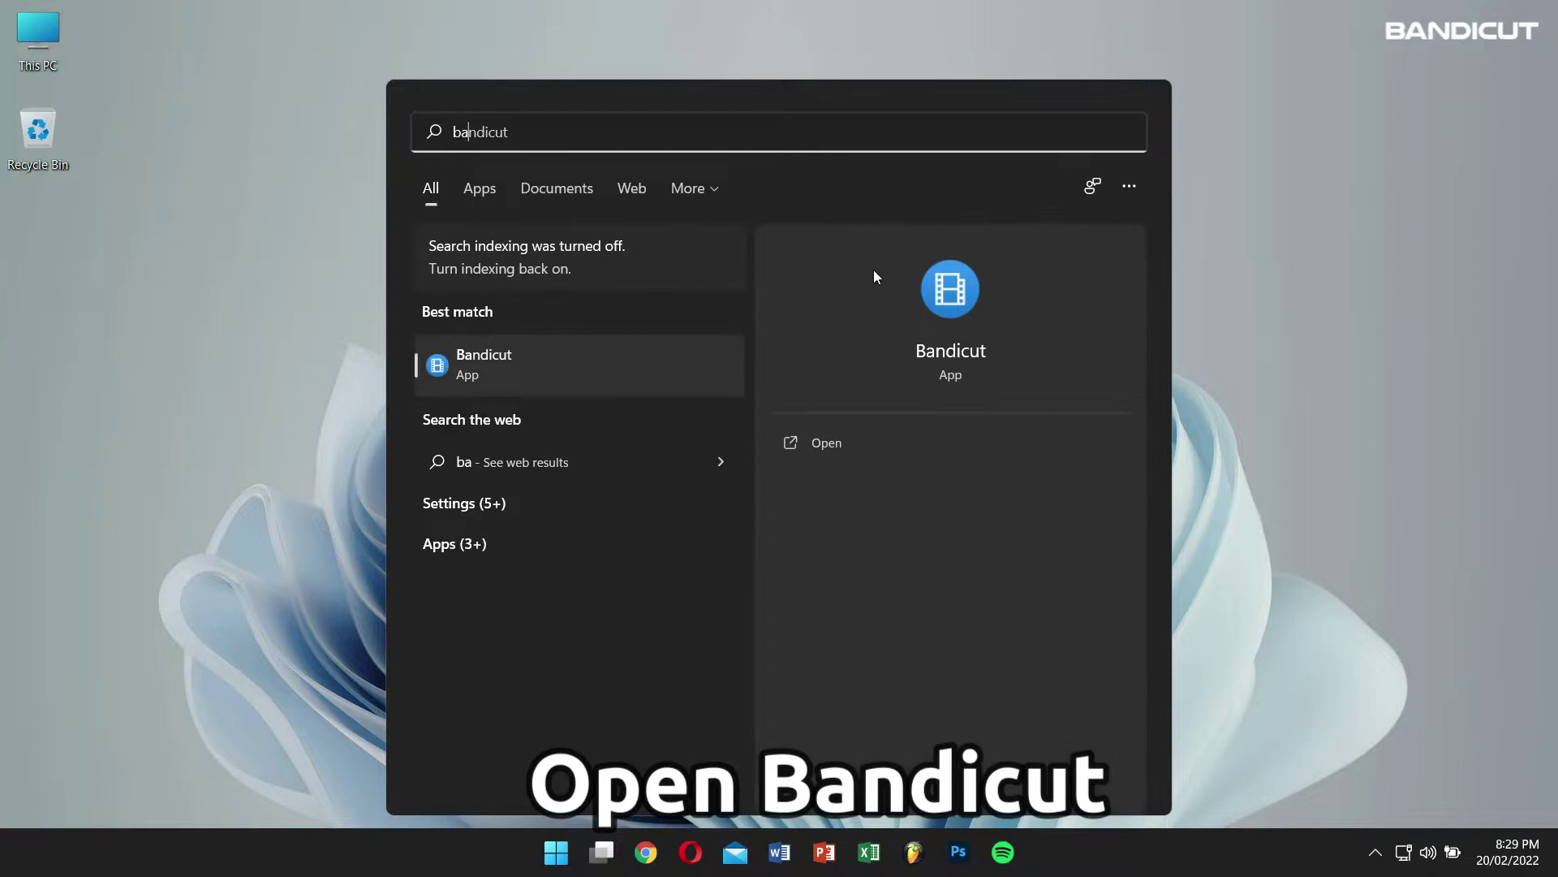
key("Return")
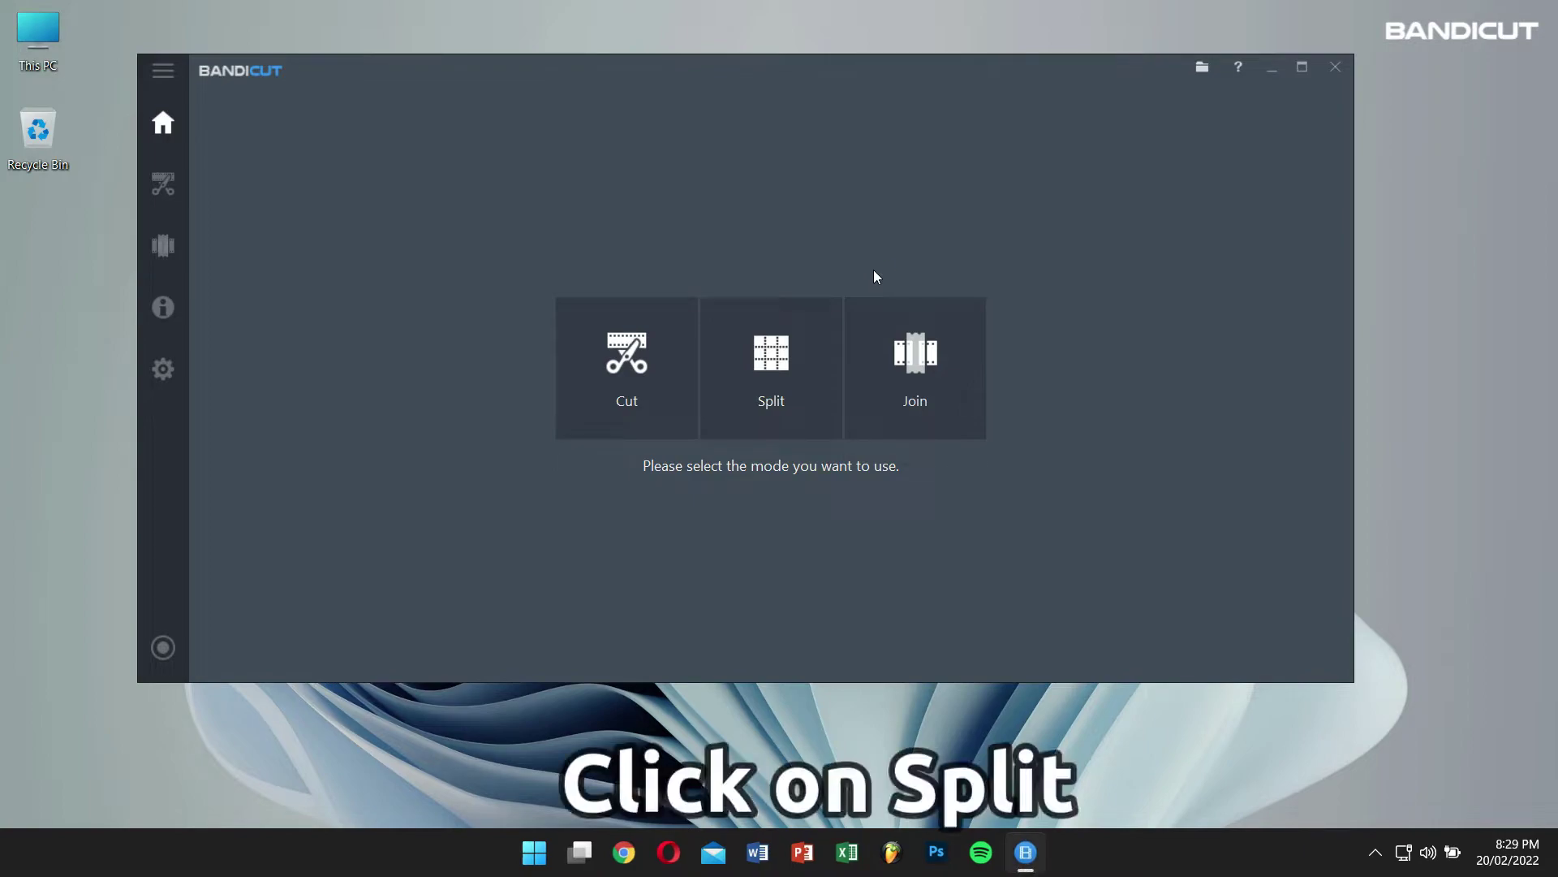
left_click(777, 358)
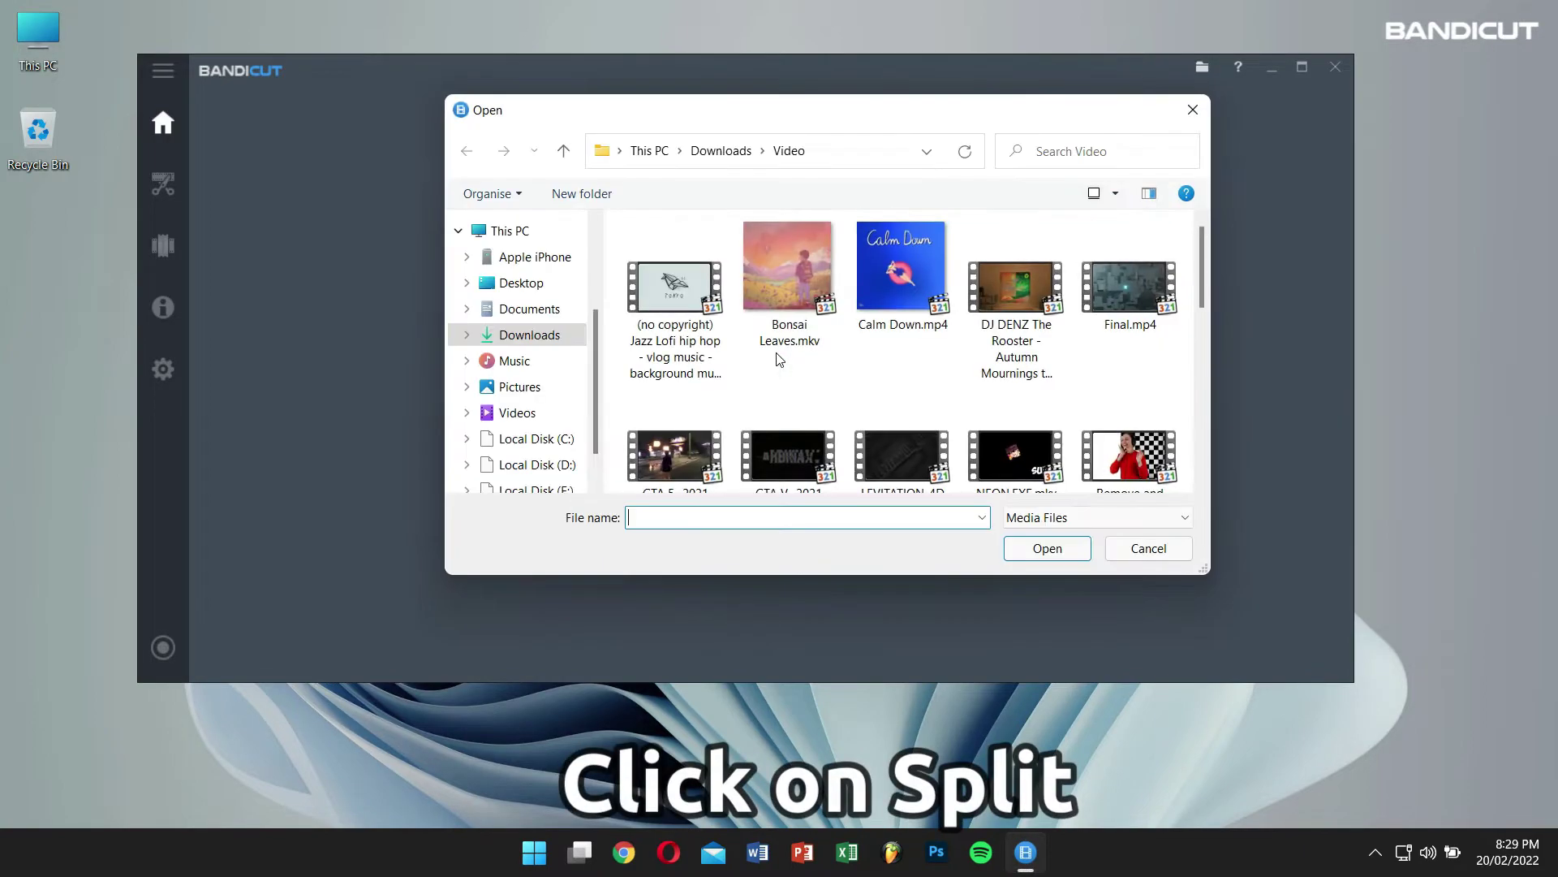
left_click(899, 268)
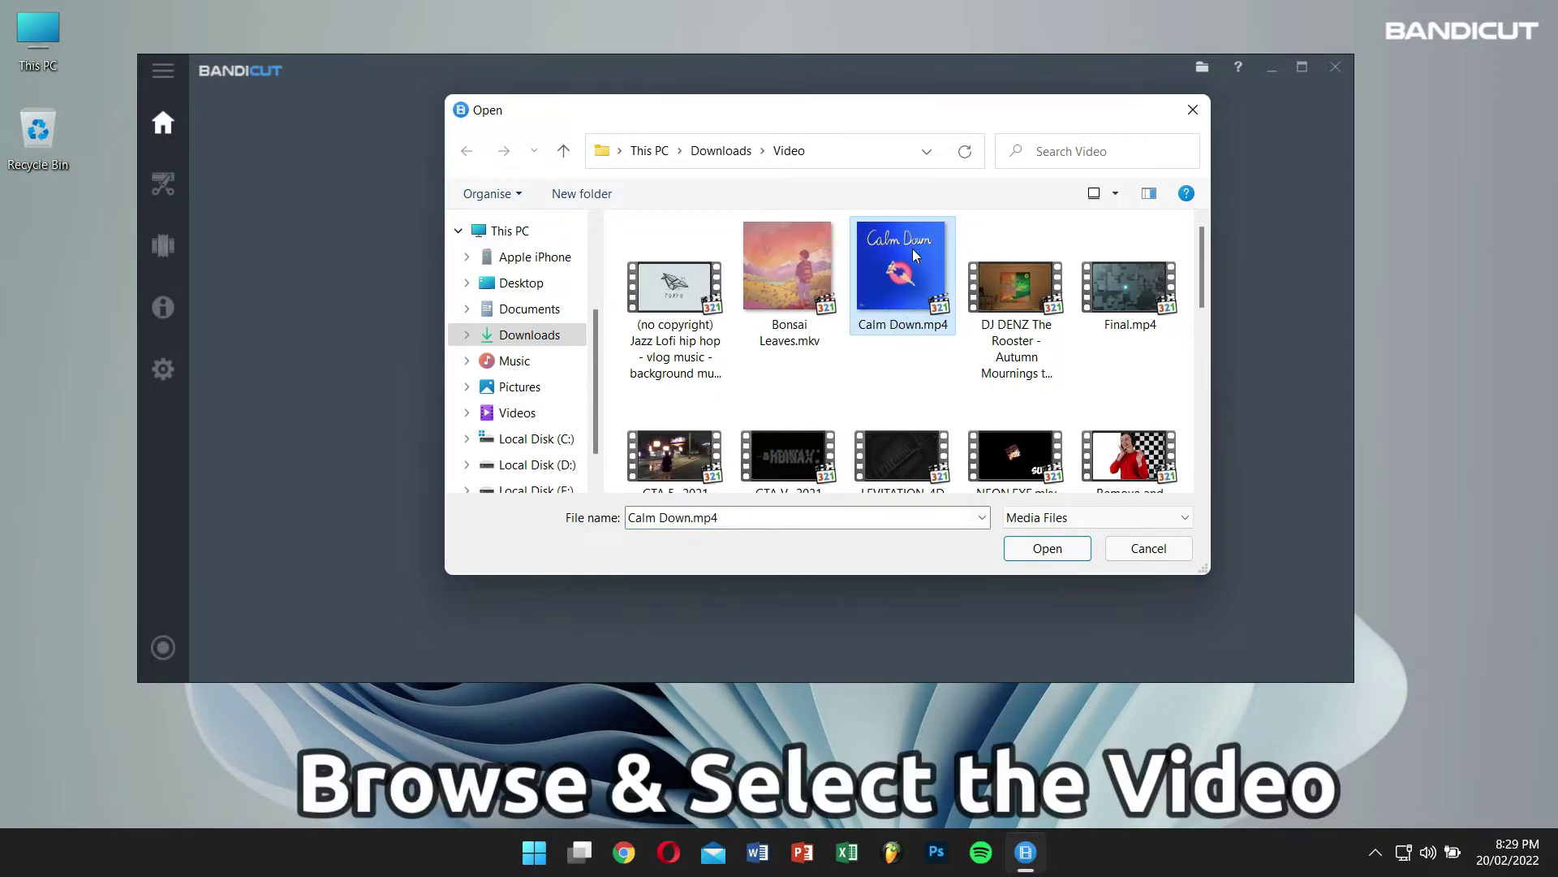
left_click(1045, 547)
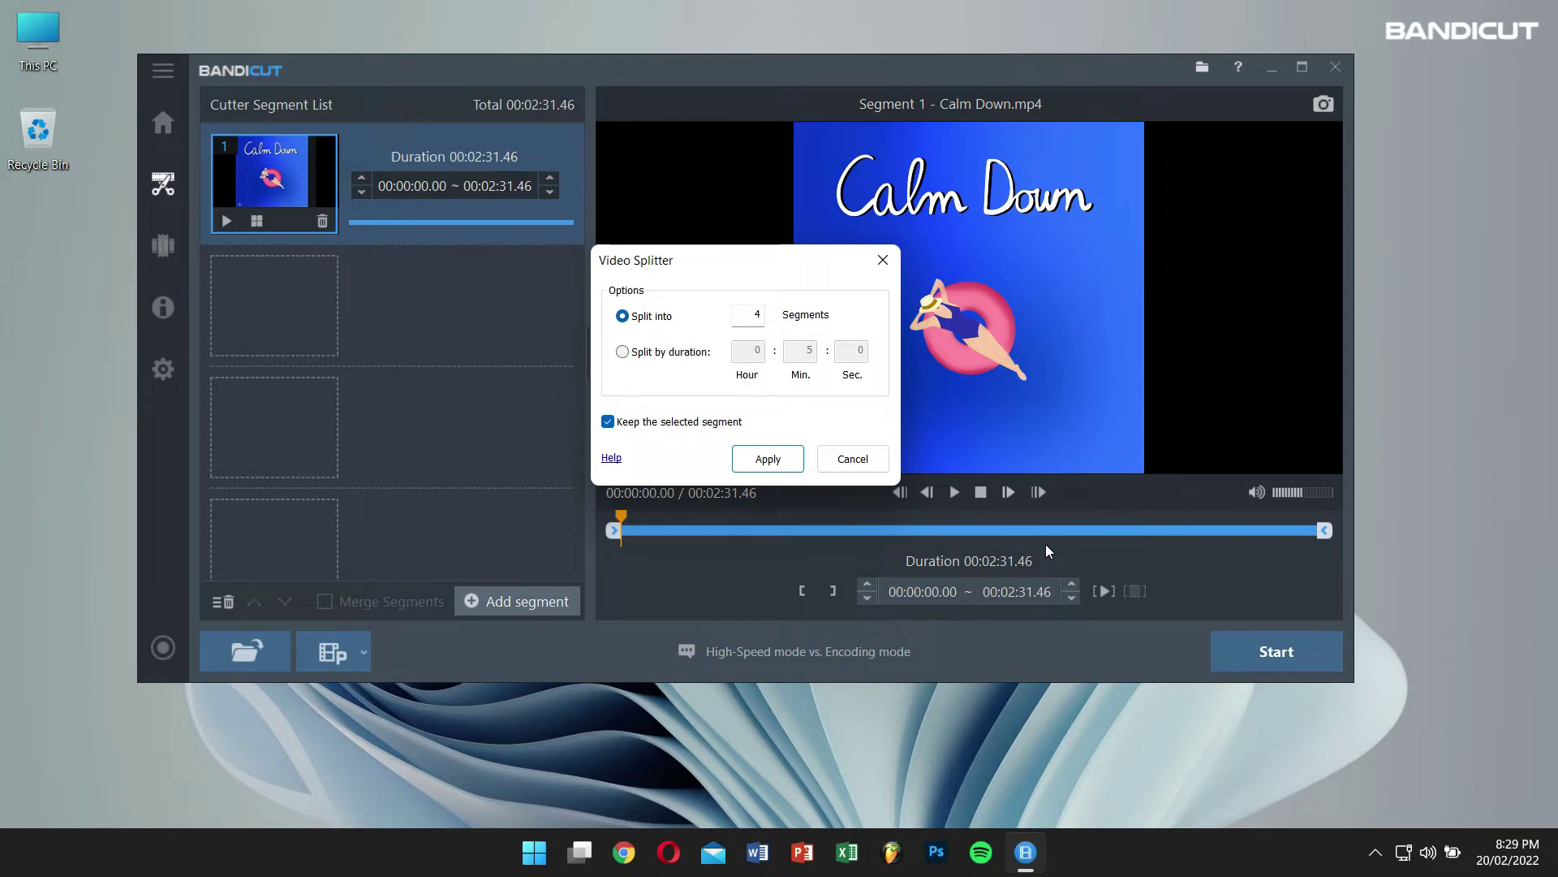
Split by duration of 1 min 0 sec, giving 1:00, 1:00 and 0:31.46 pieces
left_click(663, 359)
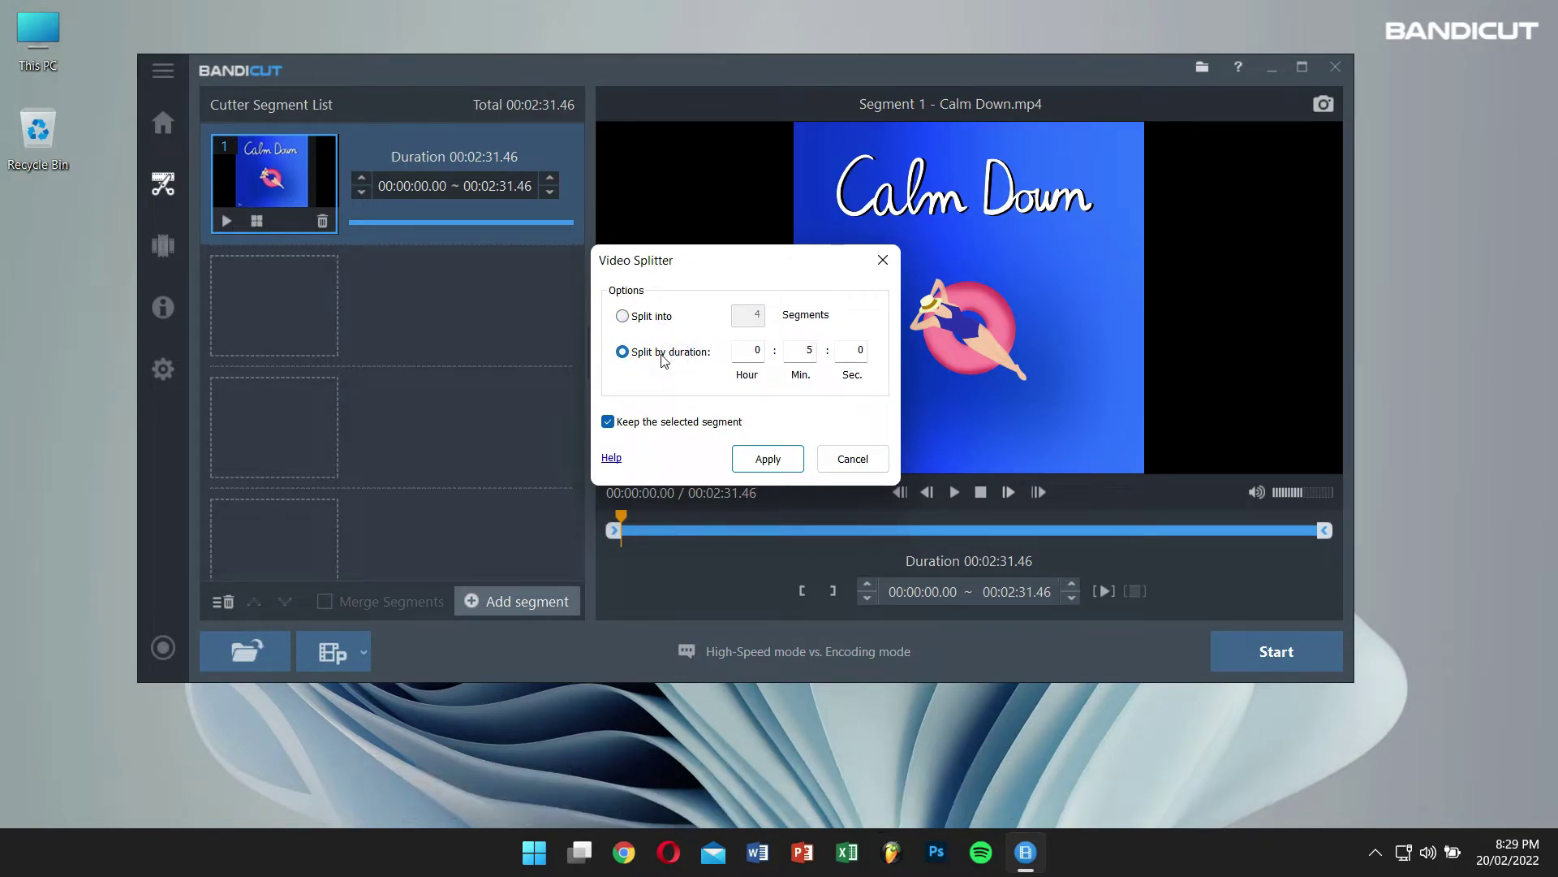
left_click(757, 351)
left_click(804, 349)
double_click(806, 349)
double_click(859, 349)
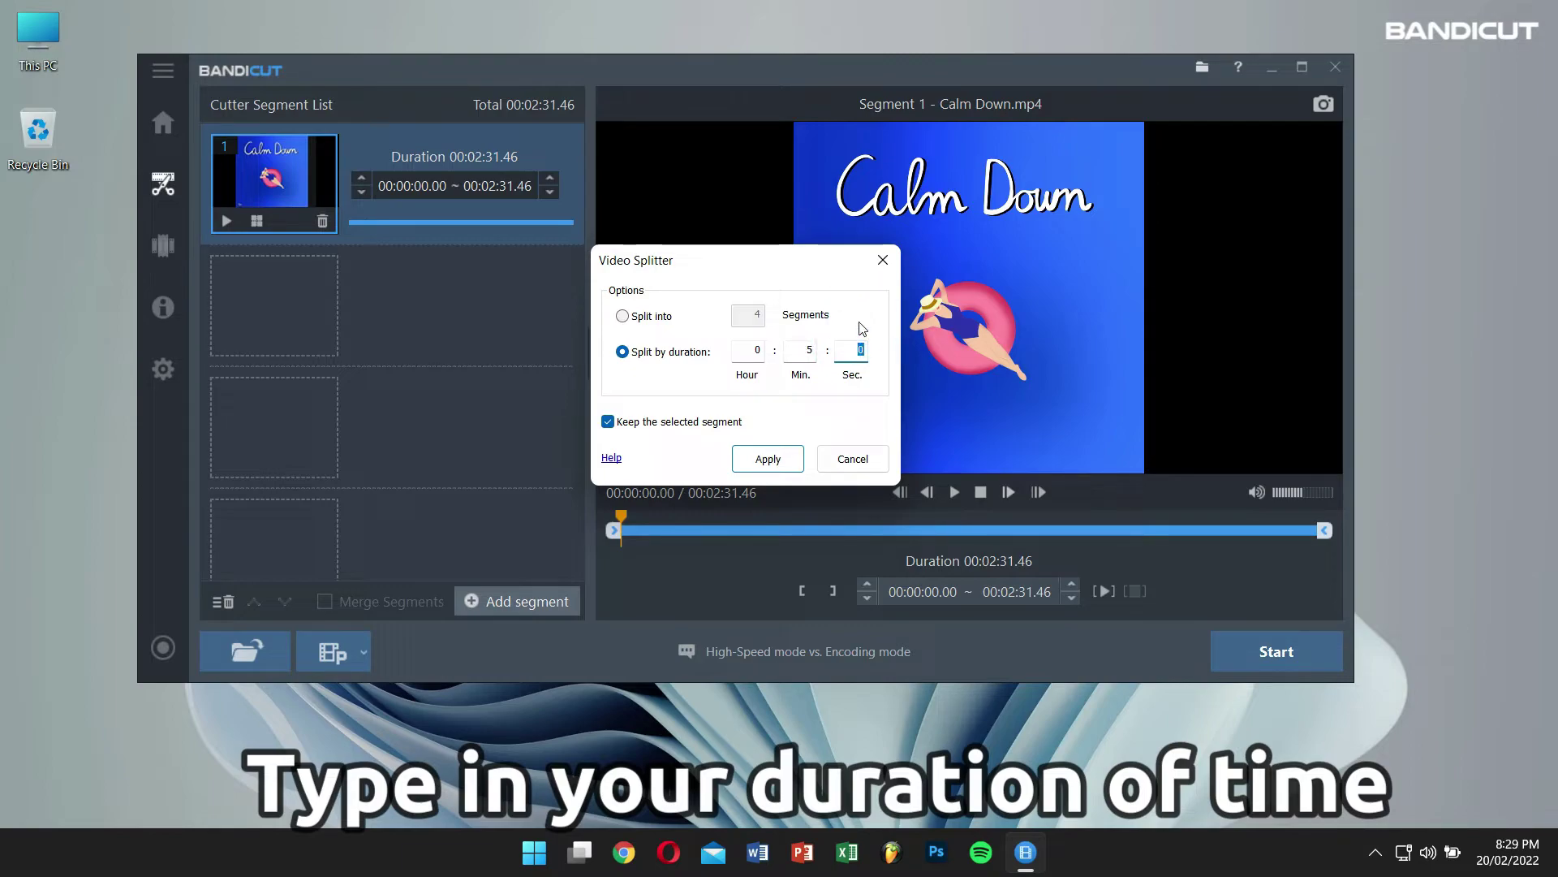
double_click(806, 350)
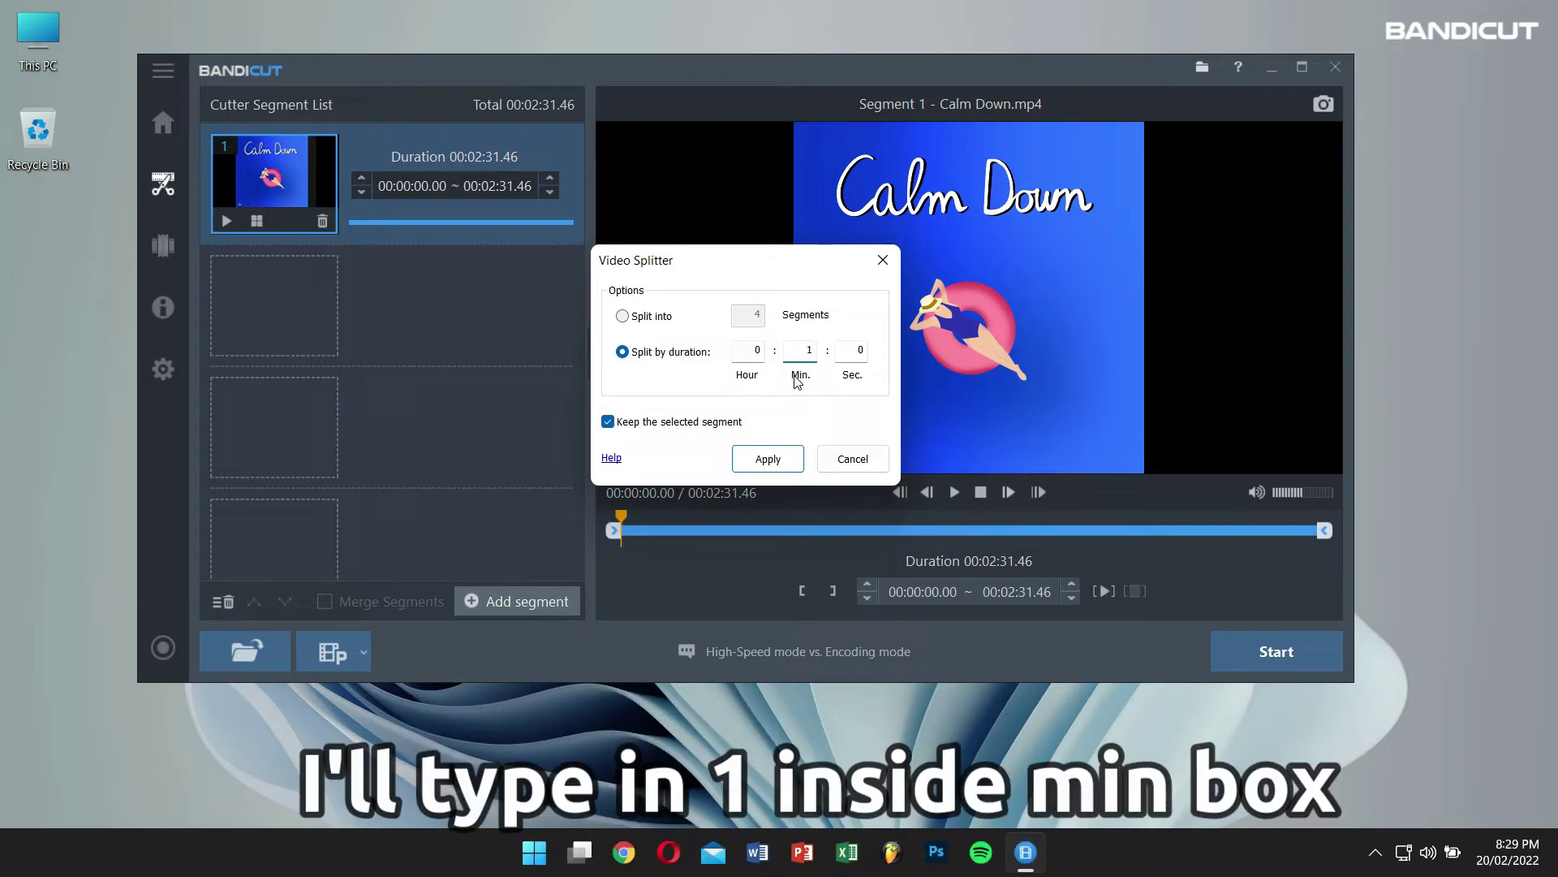
left_click(767, 459)
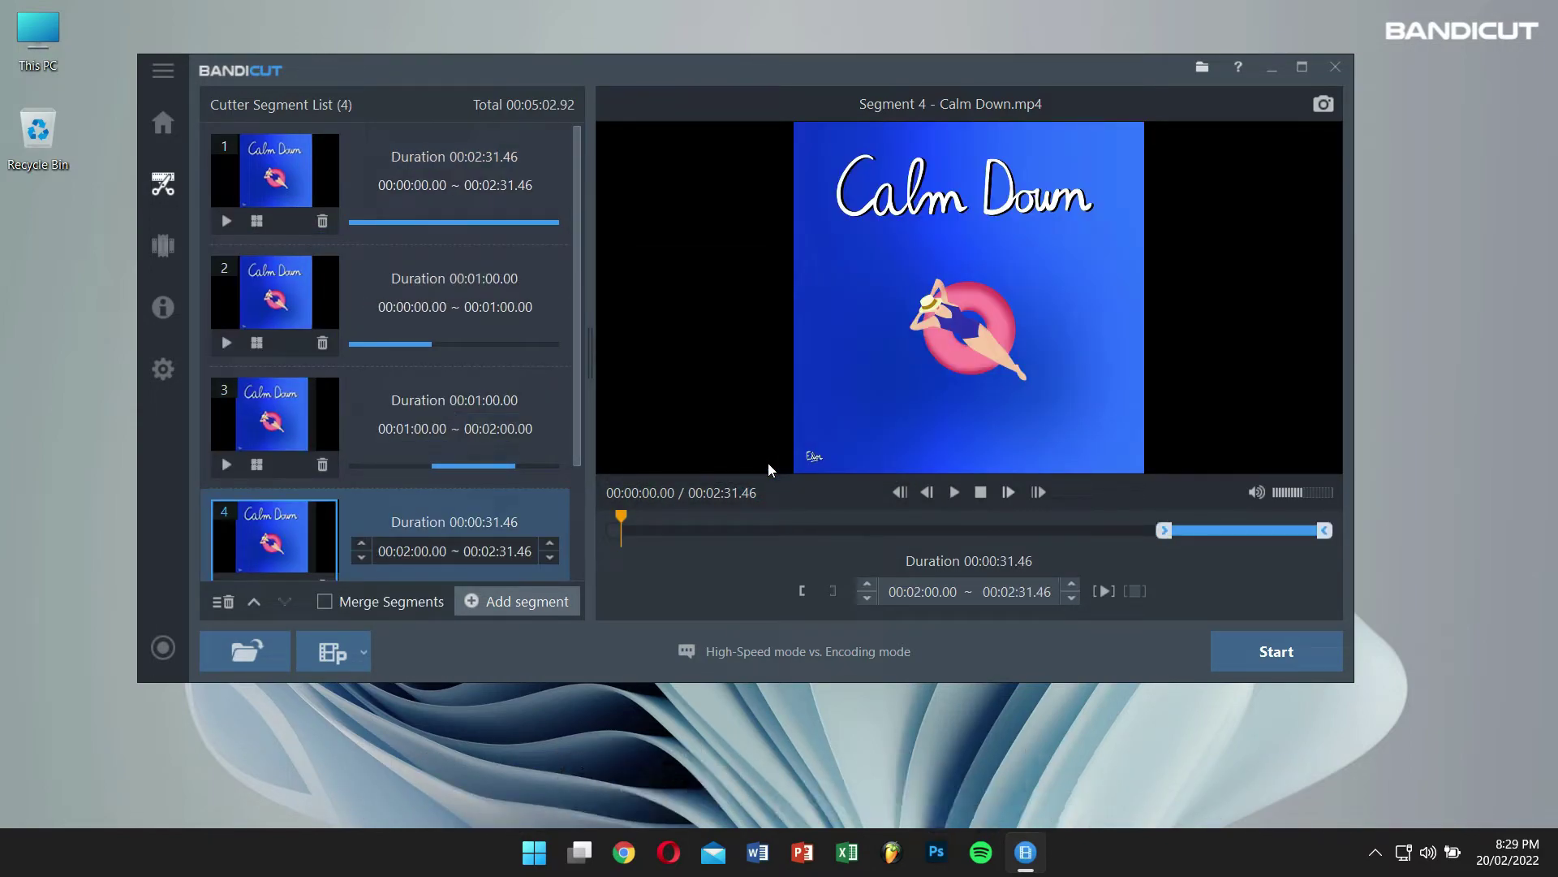
Export the four segments in High-Speed mode to Documents\Bandicut as Calm Down 1of4–4of4
left_click(1250, 659)
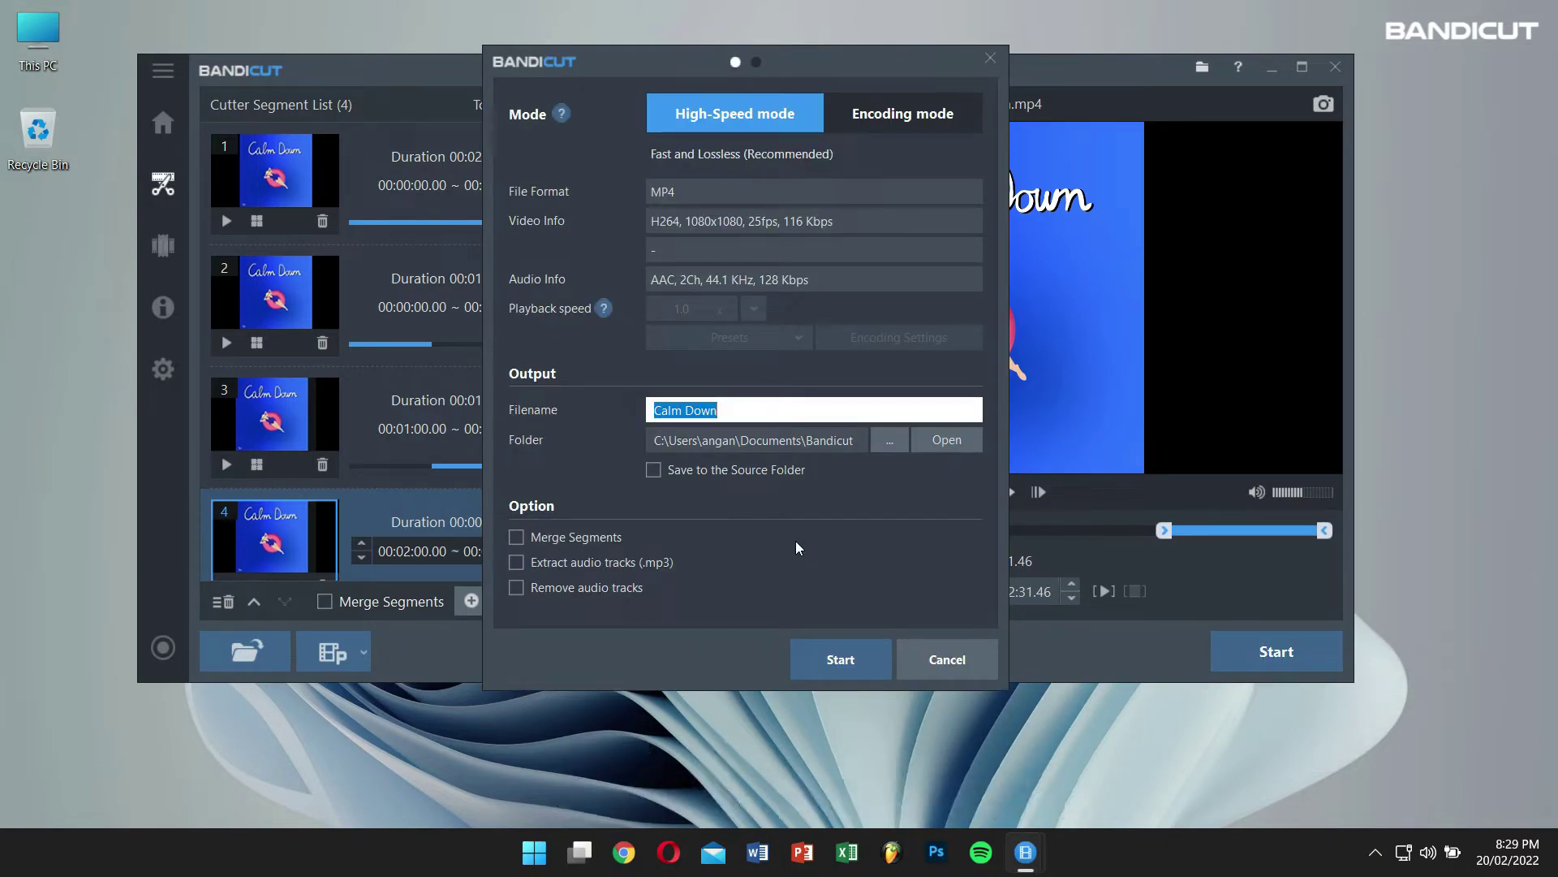
left_click(904, 123)
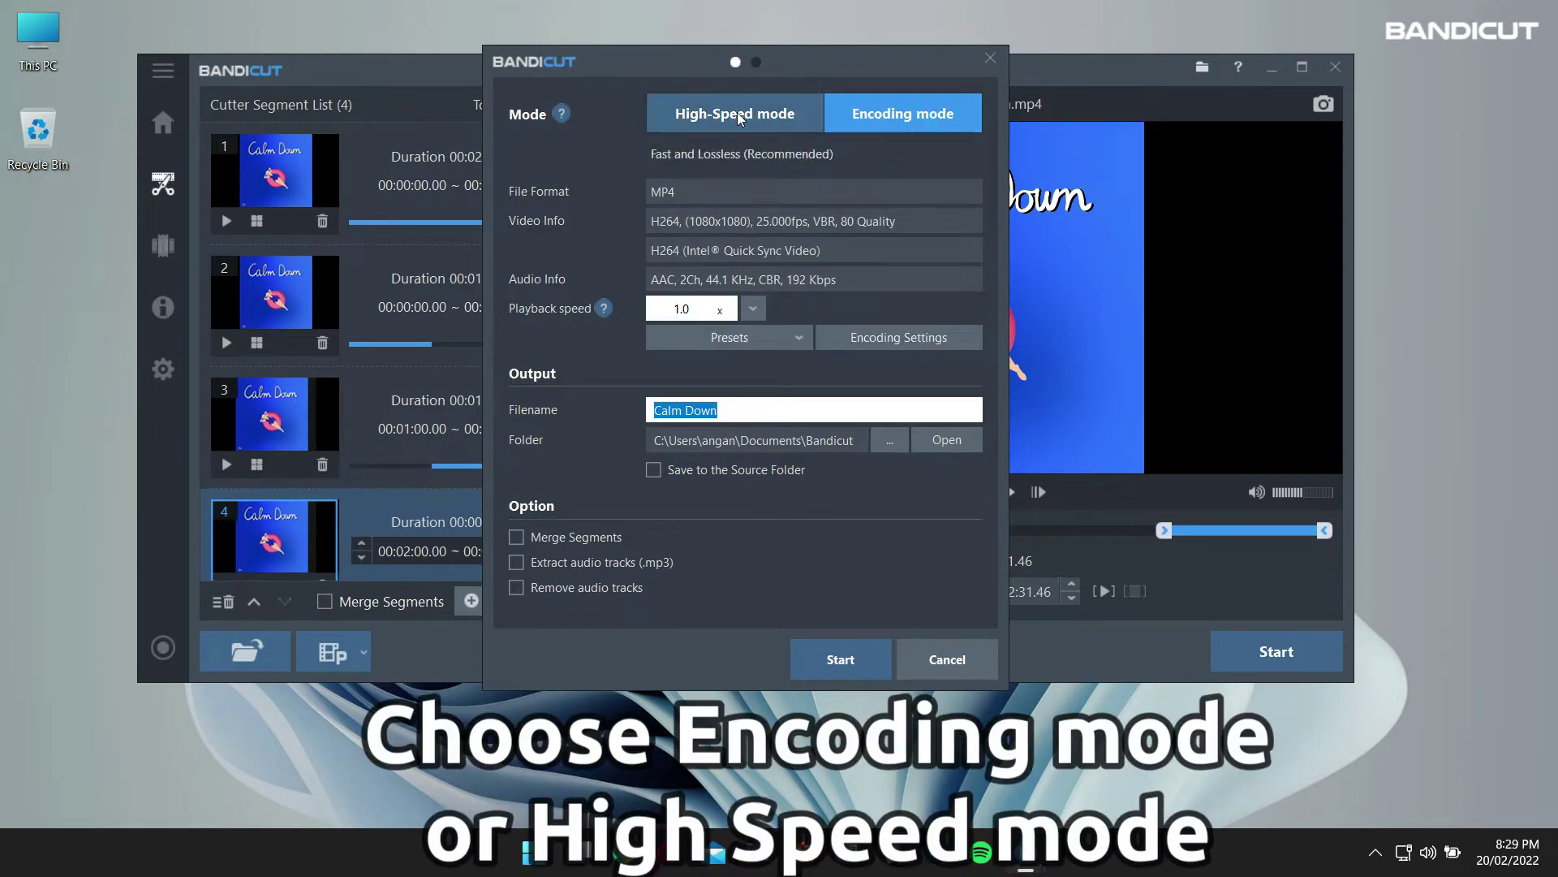
left_click(697, 115)
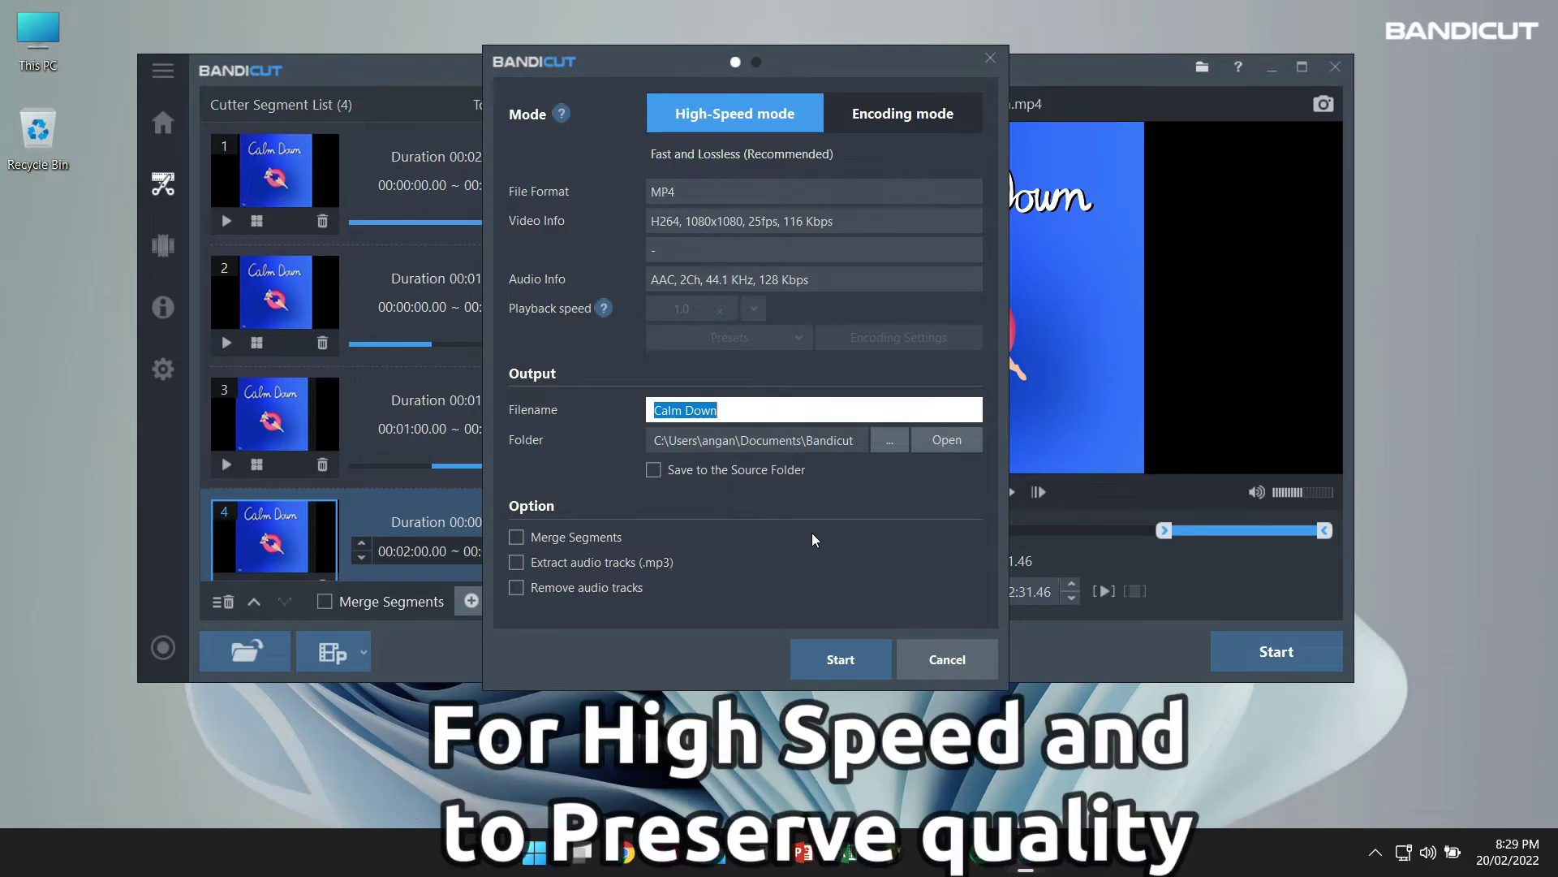
left_click(838, 660)
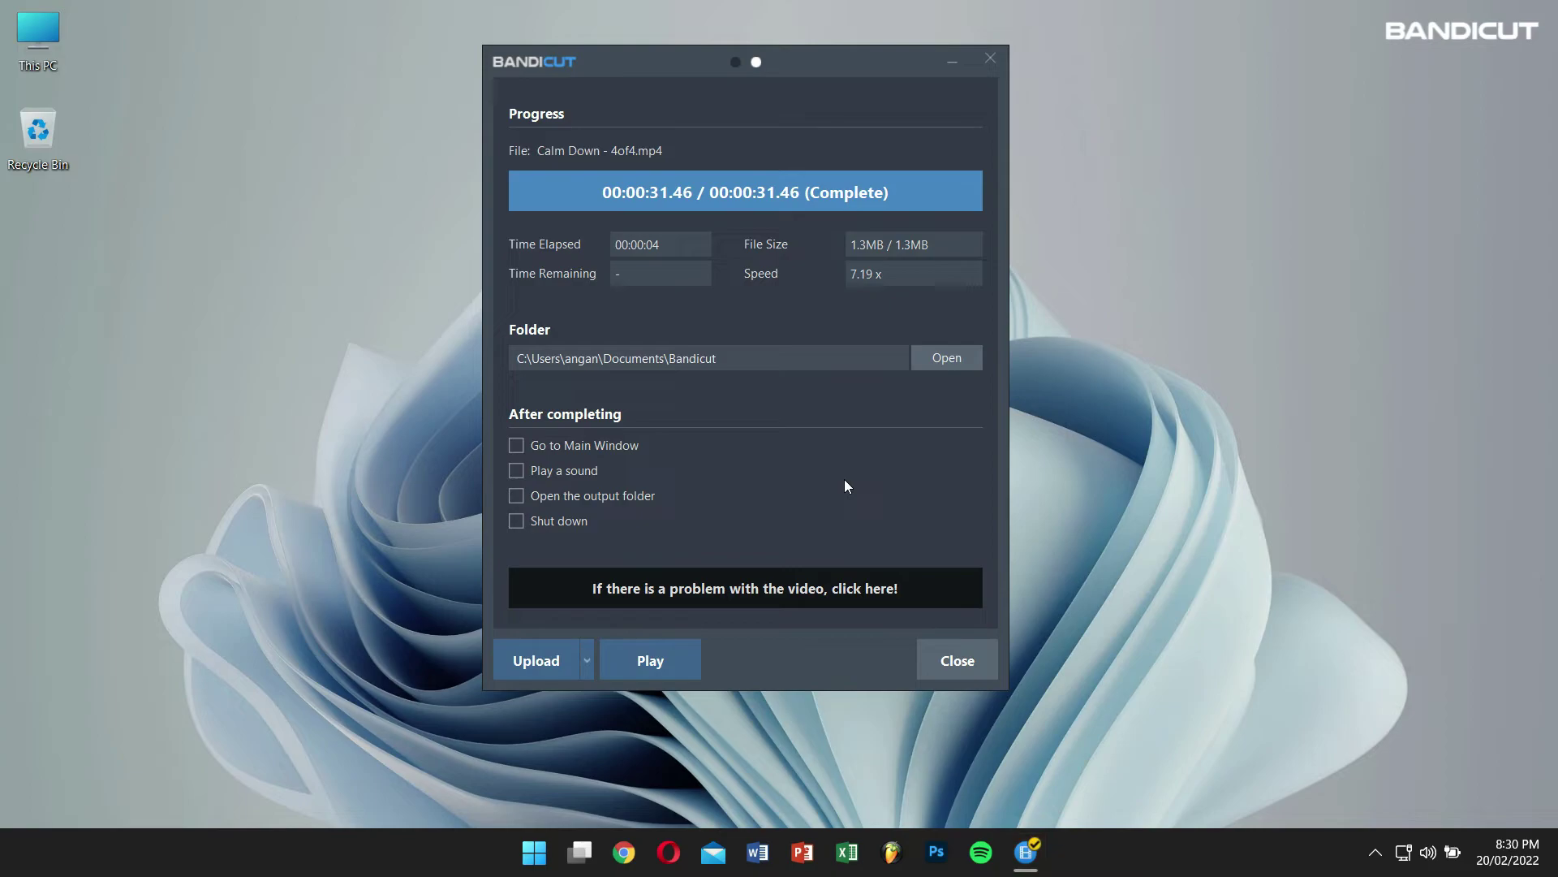
Open Documents\Bandicut and marquee-select the four exported Calm Down files
left_click(937, 359)
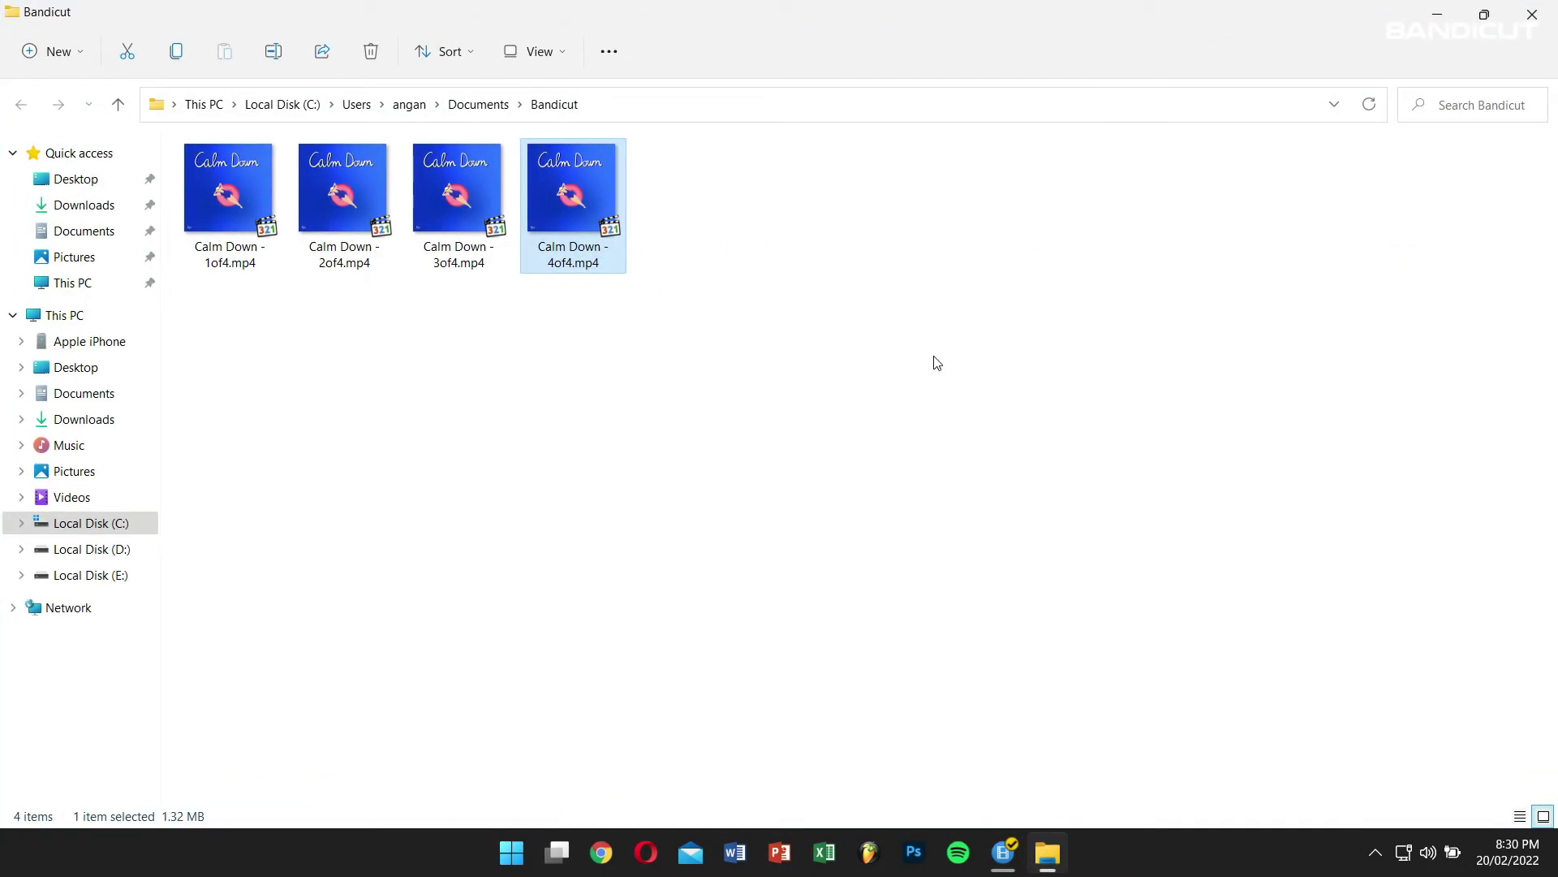
left_click(521, 387)
left_click_drag(198, 340, 657, 182)
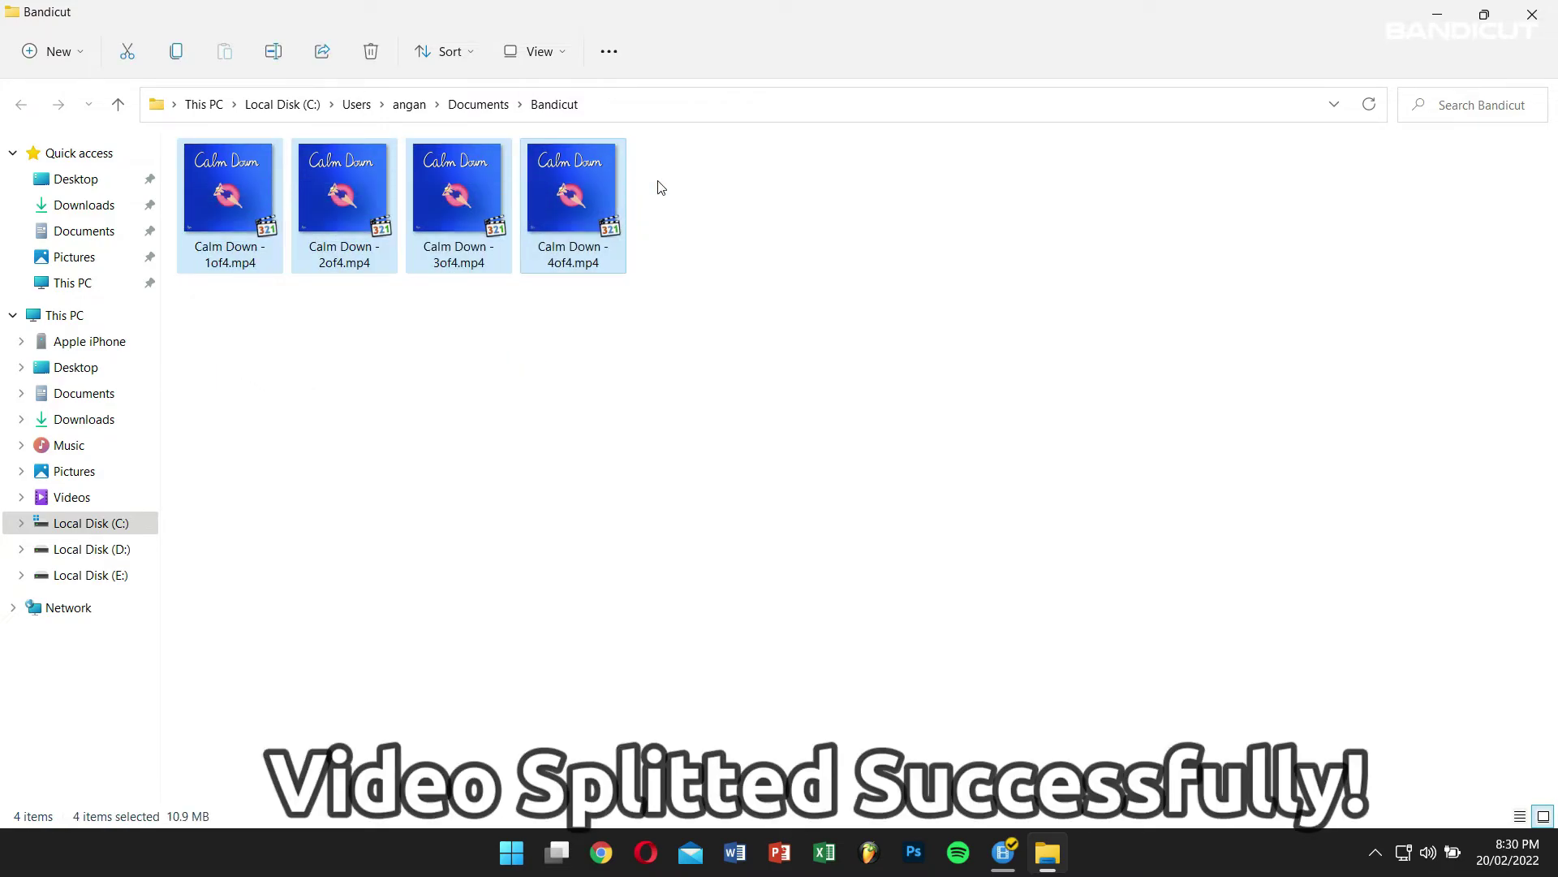
left_click(702, 402)
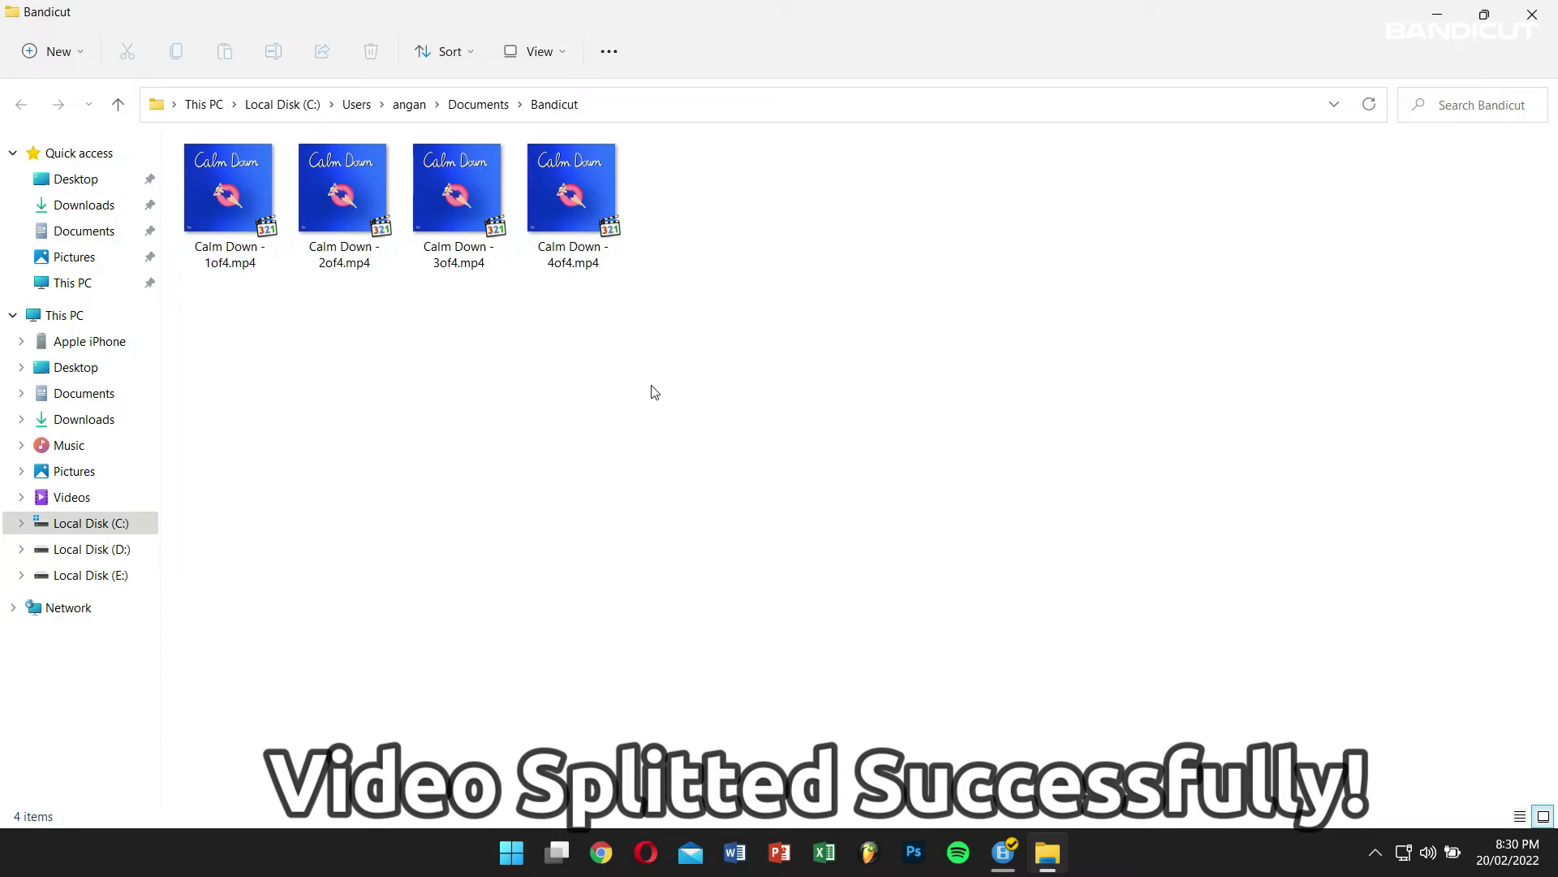
Check Calm Down 1of4 through 4of4 individually, then select all four and permanently delete them
left_click(237, 215)
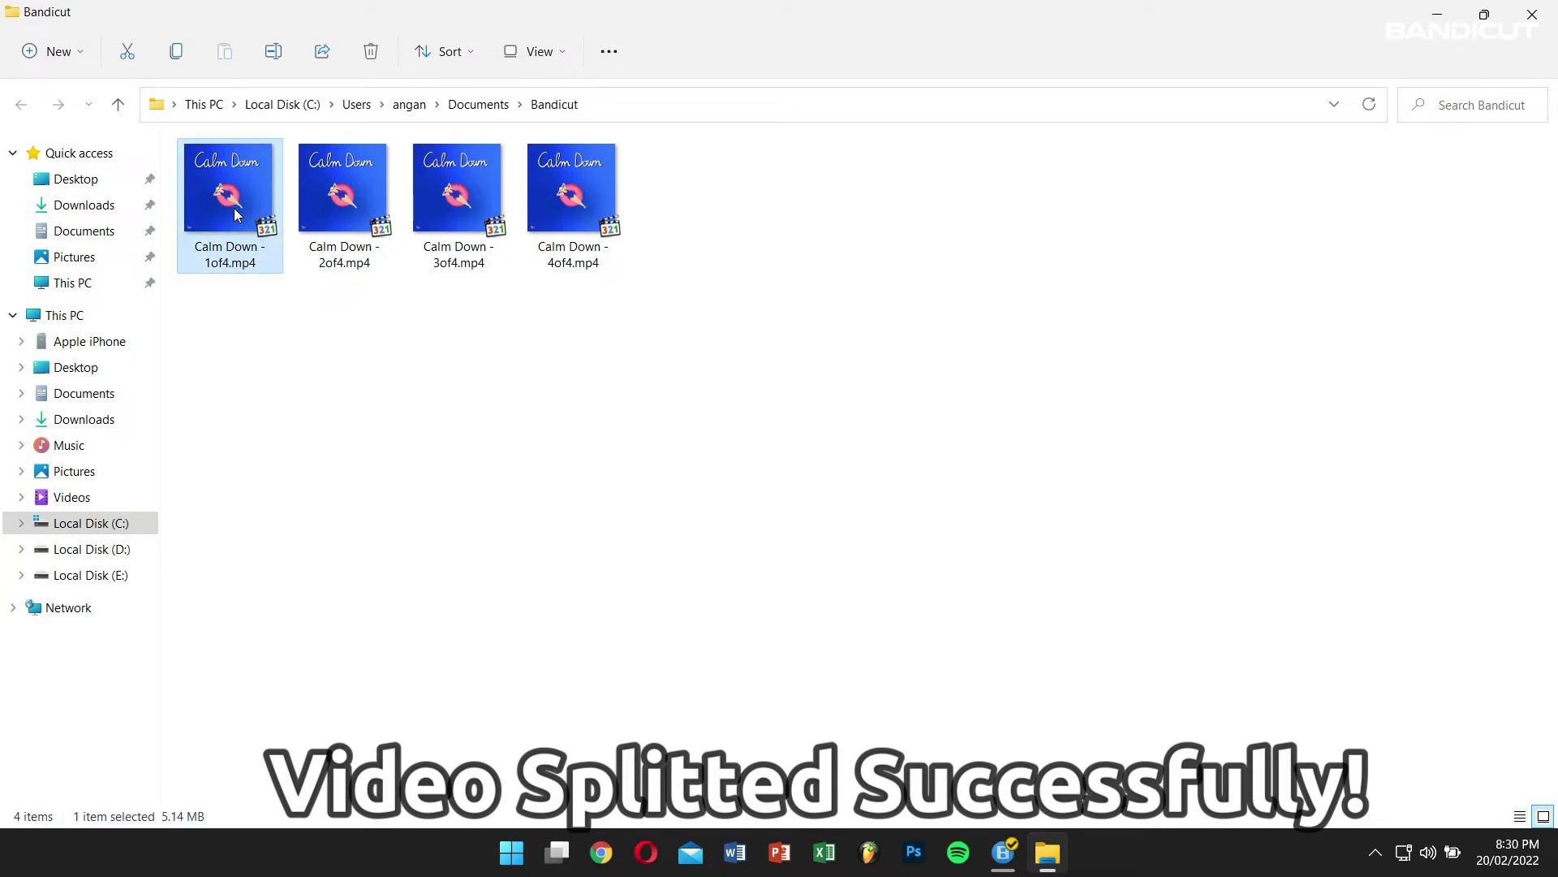
left_click(294, 340)
left_click(338, 267)
left_click(339, 405)
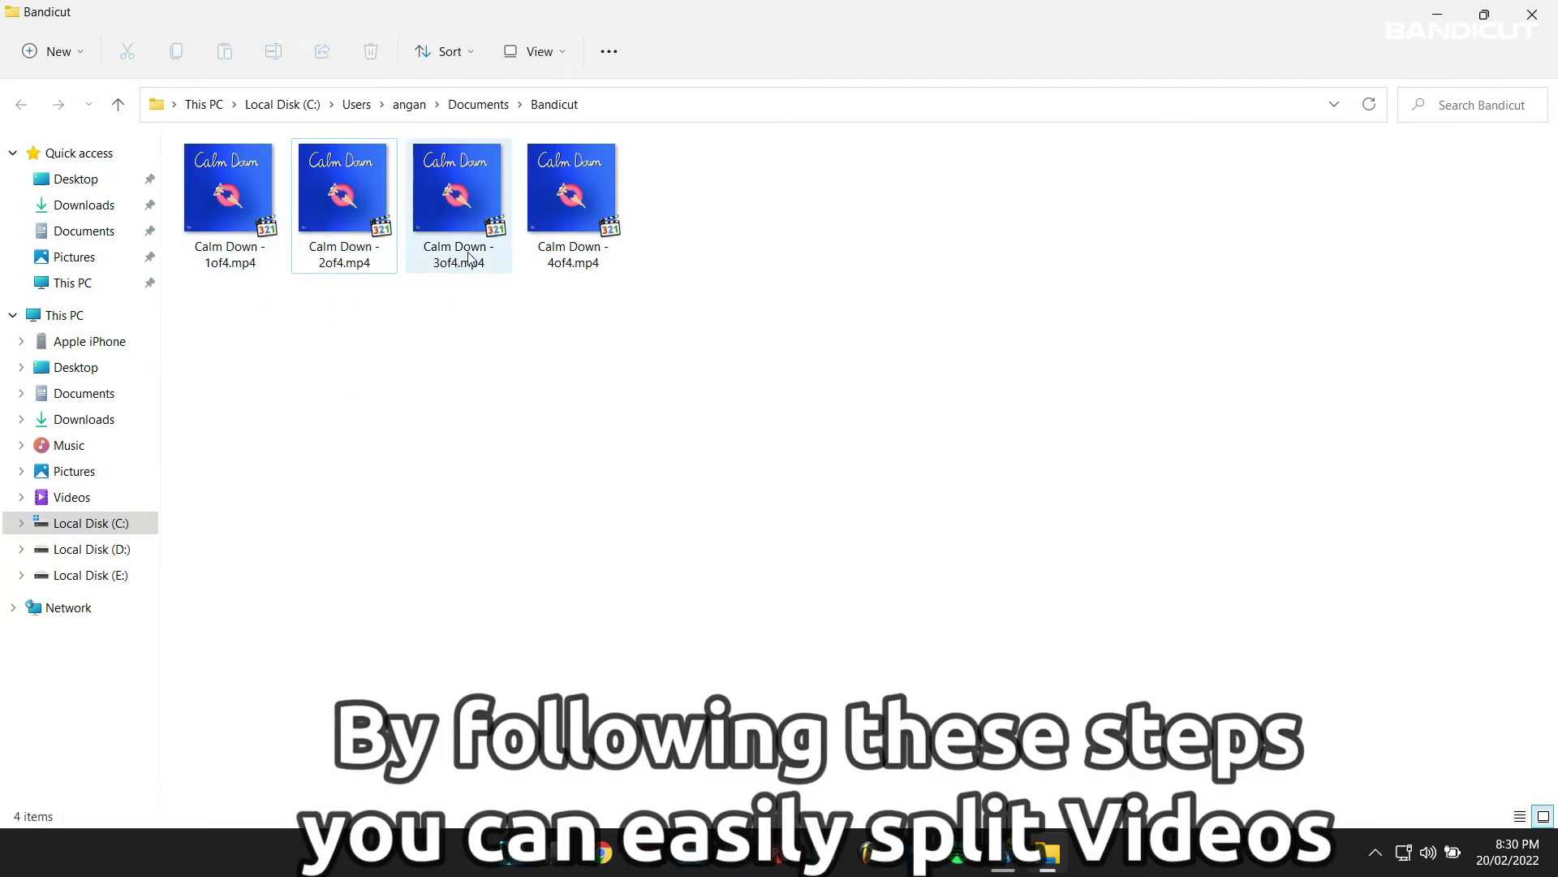
left_click(457, 203)
left_click(495, 333)
left_click(571, 202)
left_click(615, 328)
left_click_drag(684, 205, 226, 209)
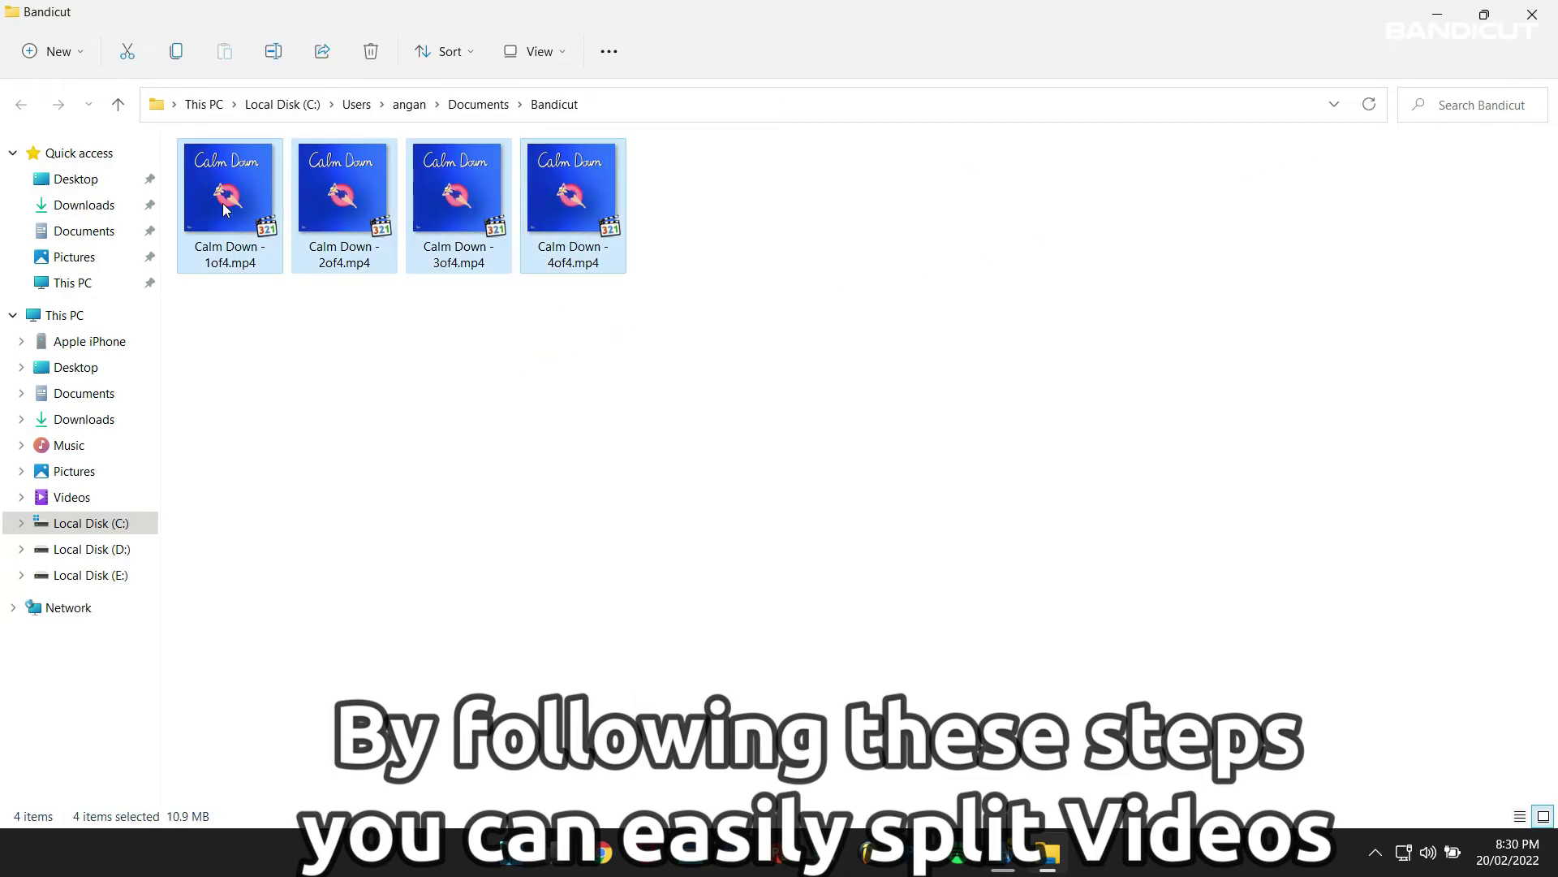
key("shift+Delete")
Confirm the deletion, then close File Explorer, the finished export window and Bandicut
key("Return")
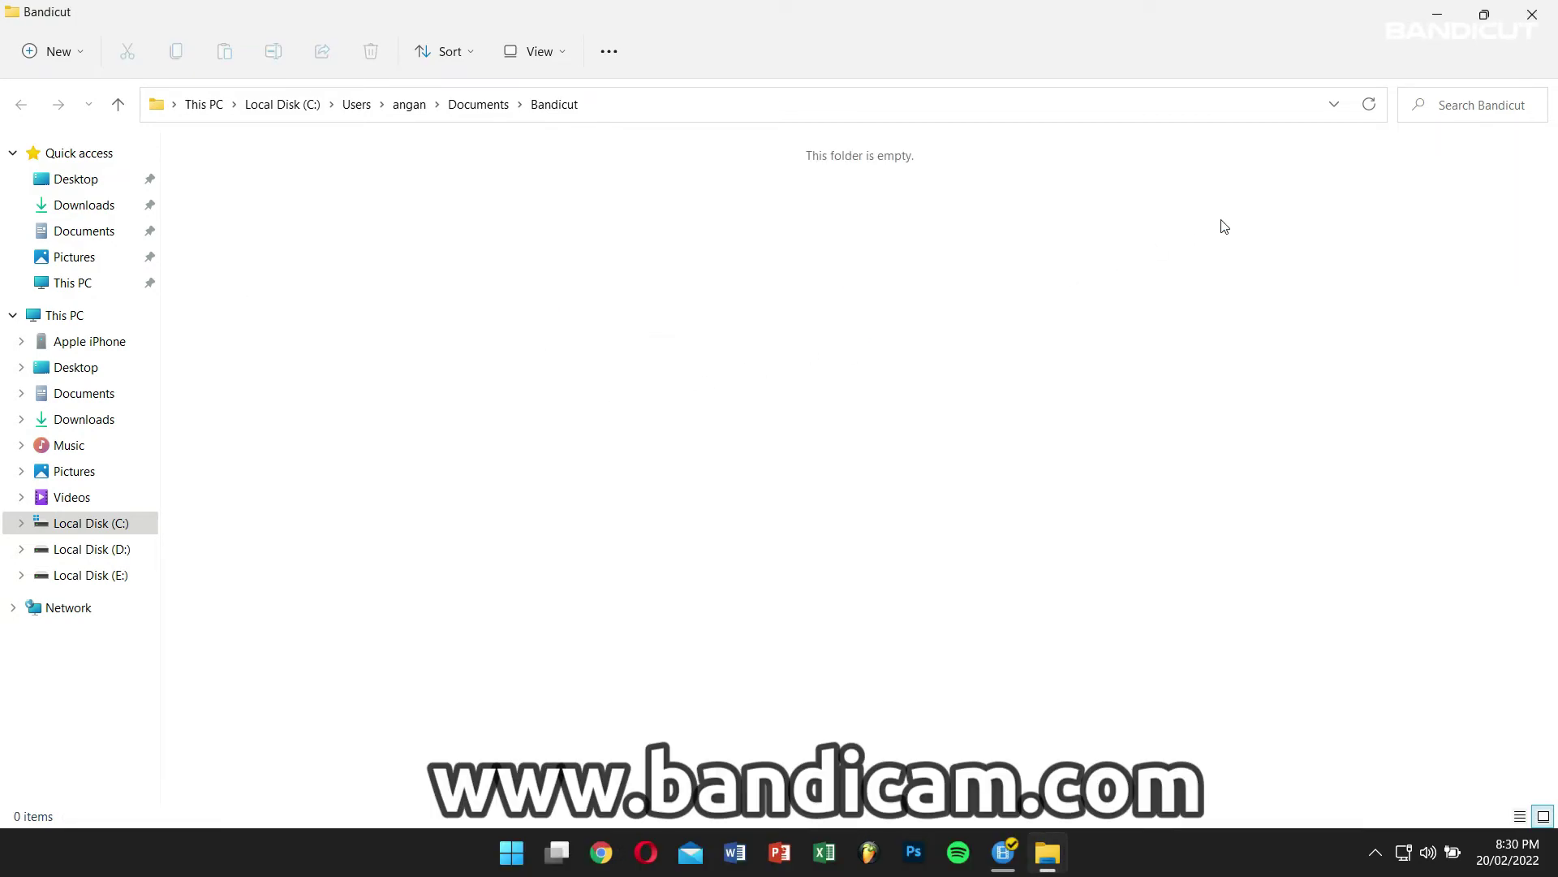
left_click(1532, 14)
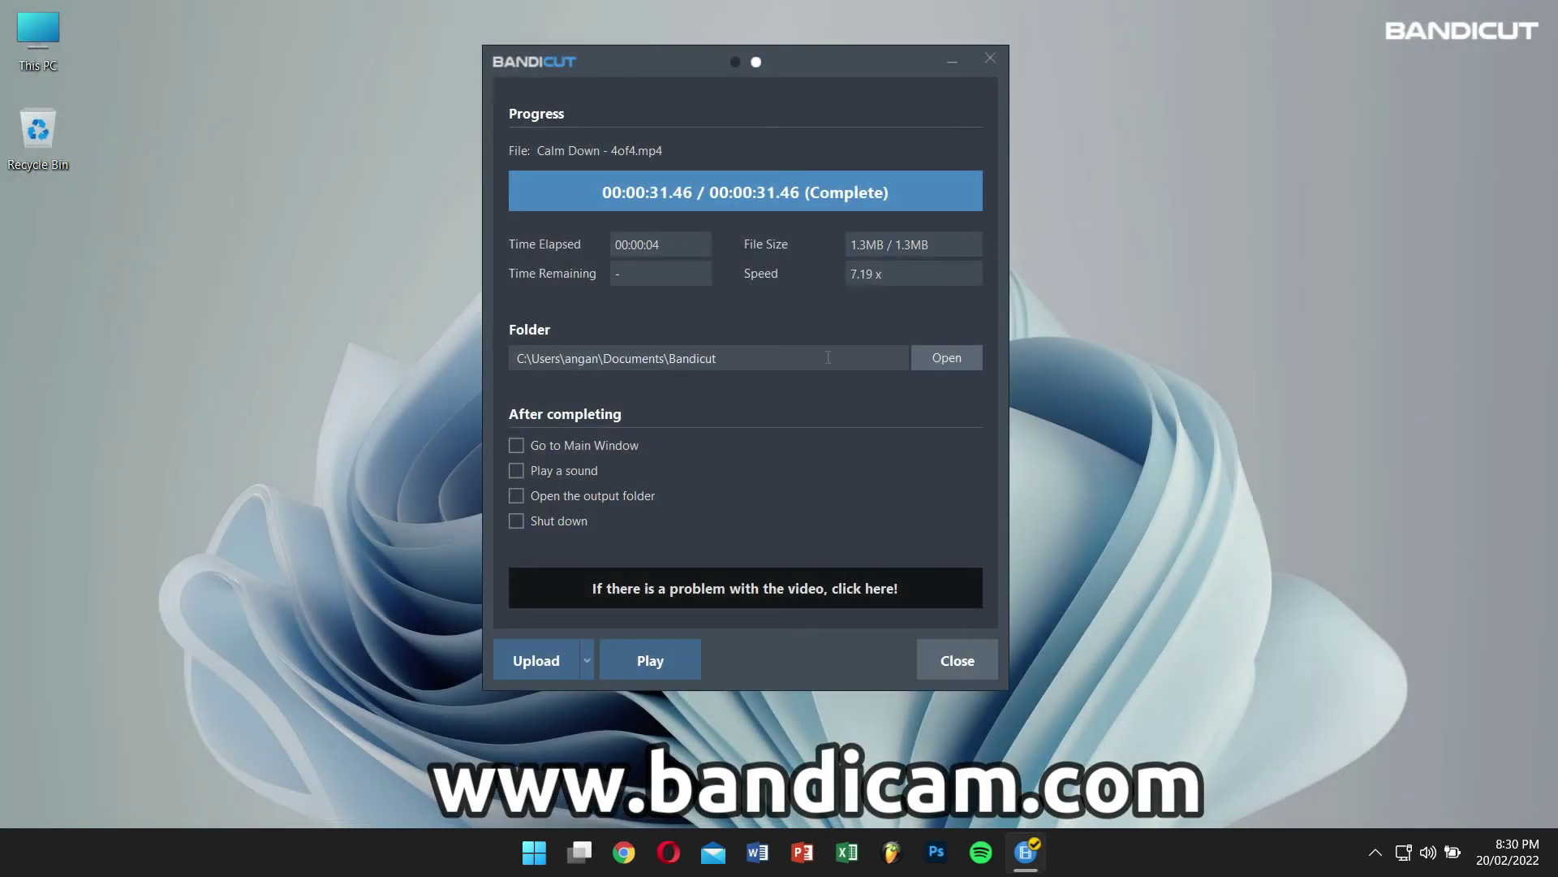
left_click_drag(797, 57, 699, 110)
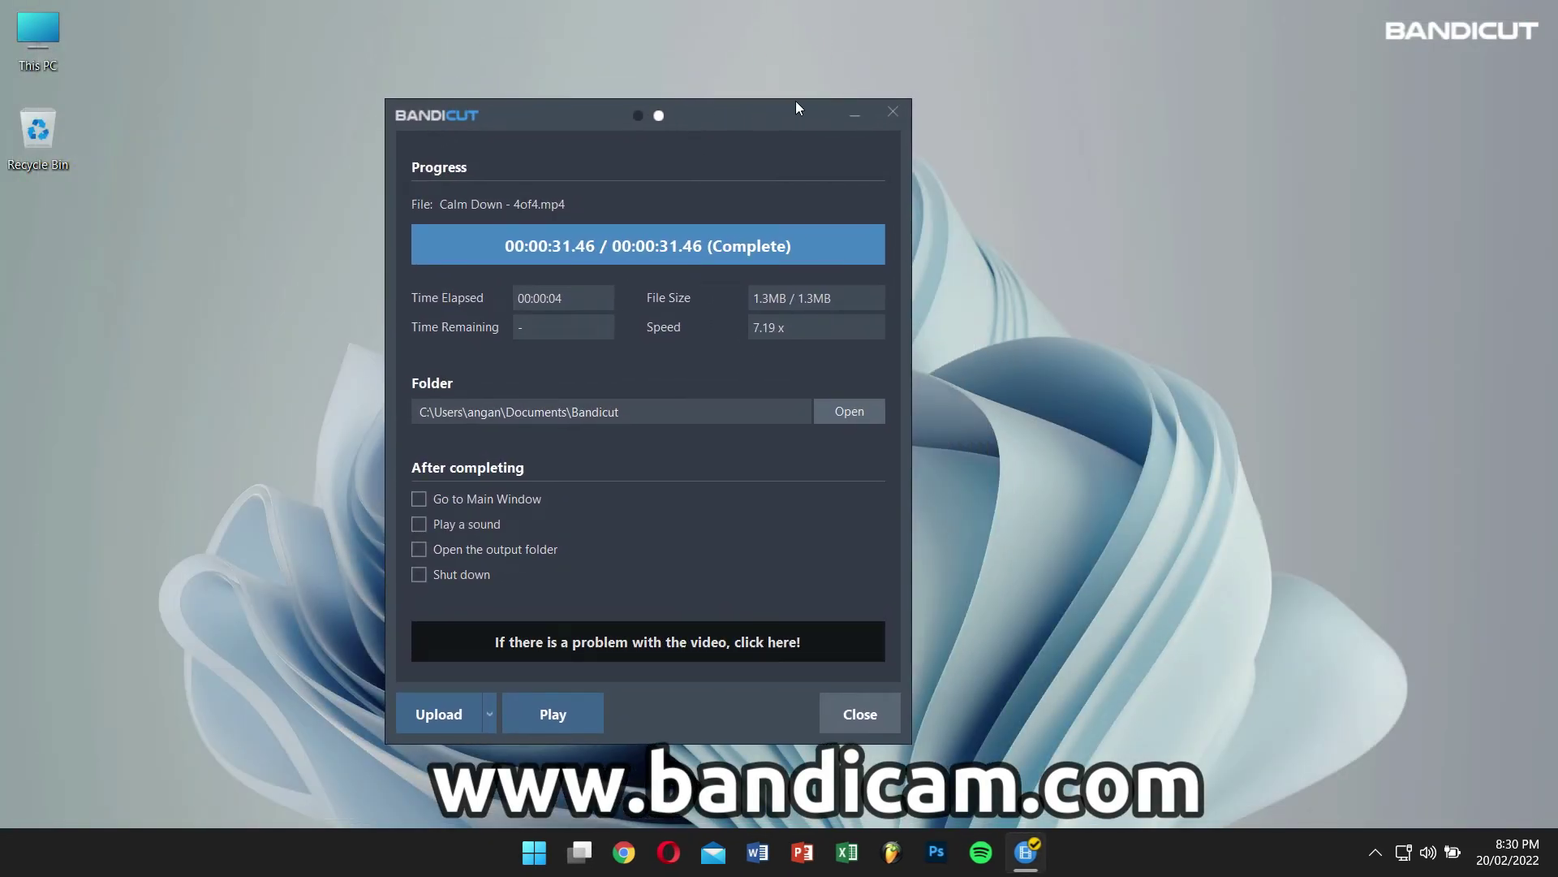
left_click(902, 109)
left_click_drag(769, 60, 714, 112)
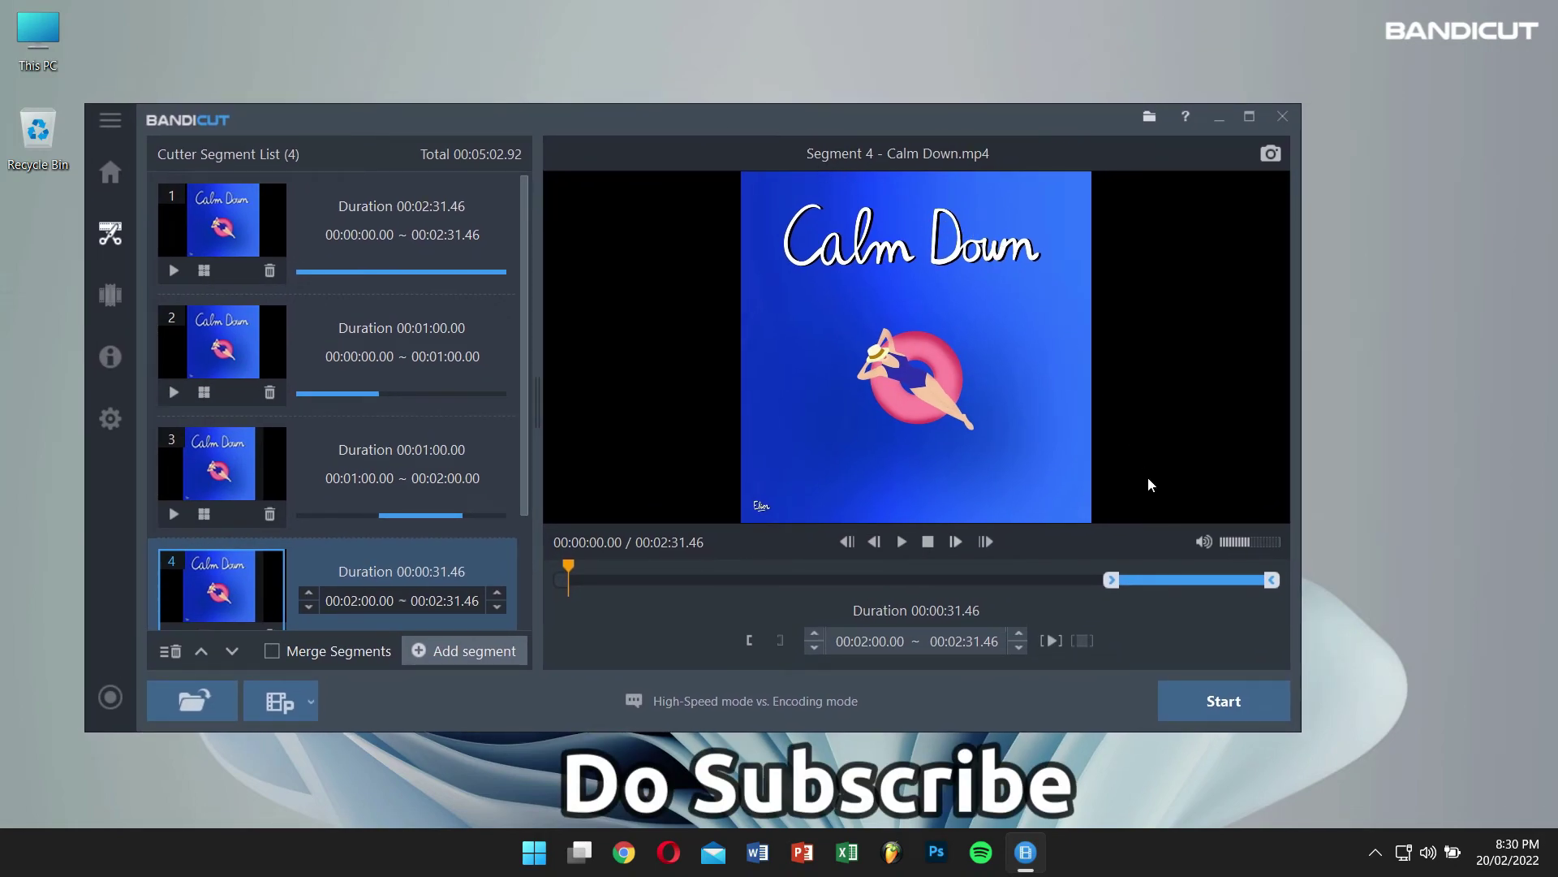
left_click(1275, 115)
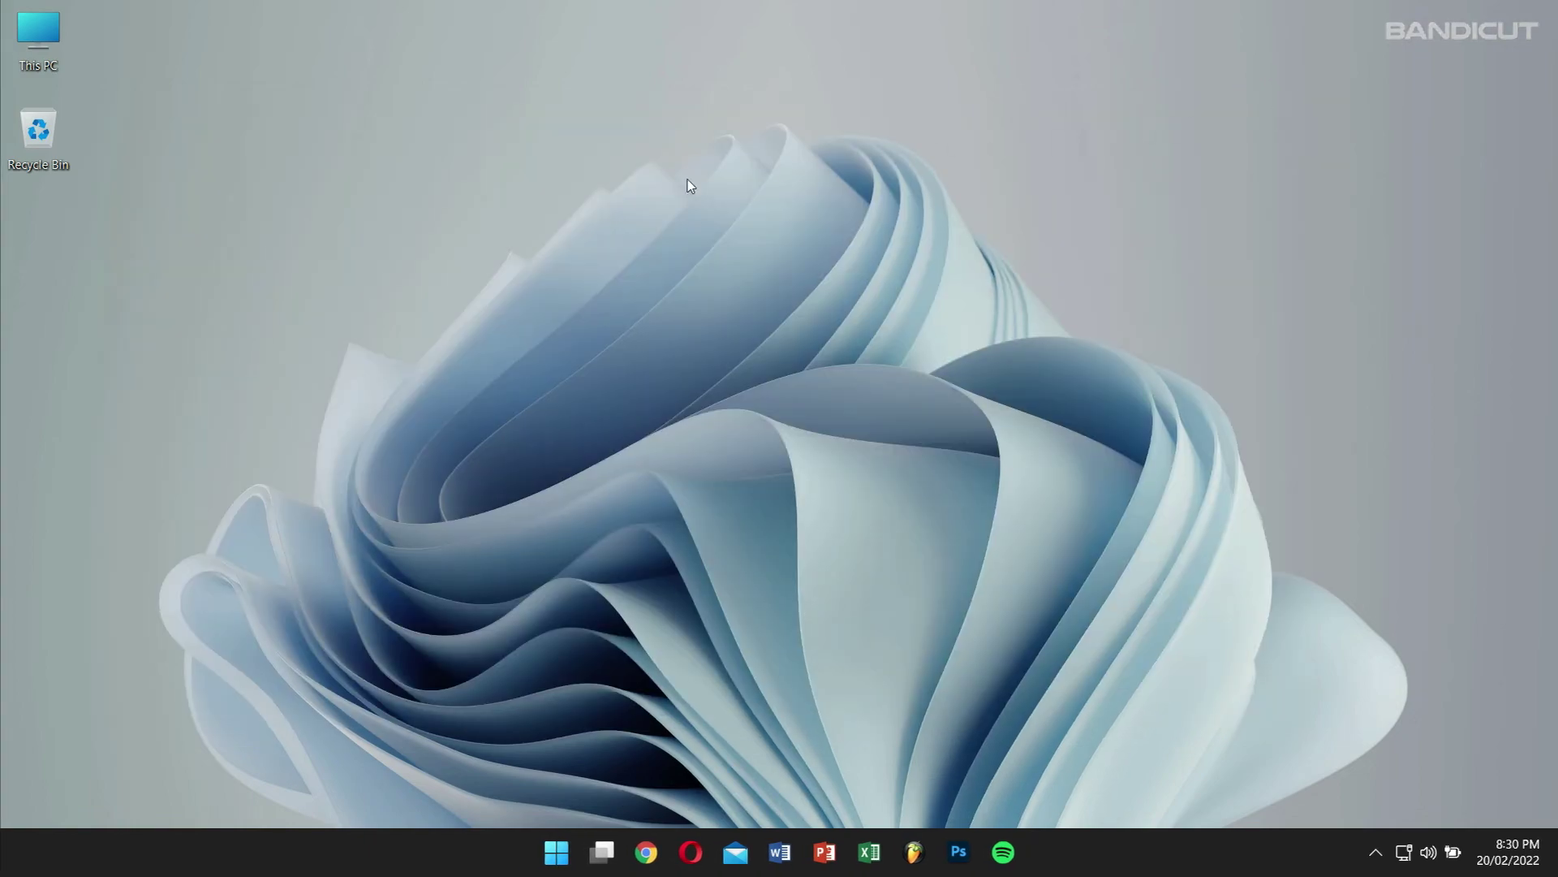